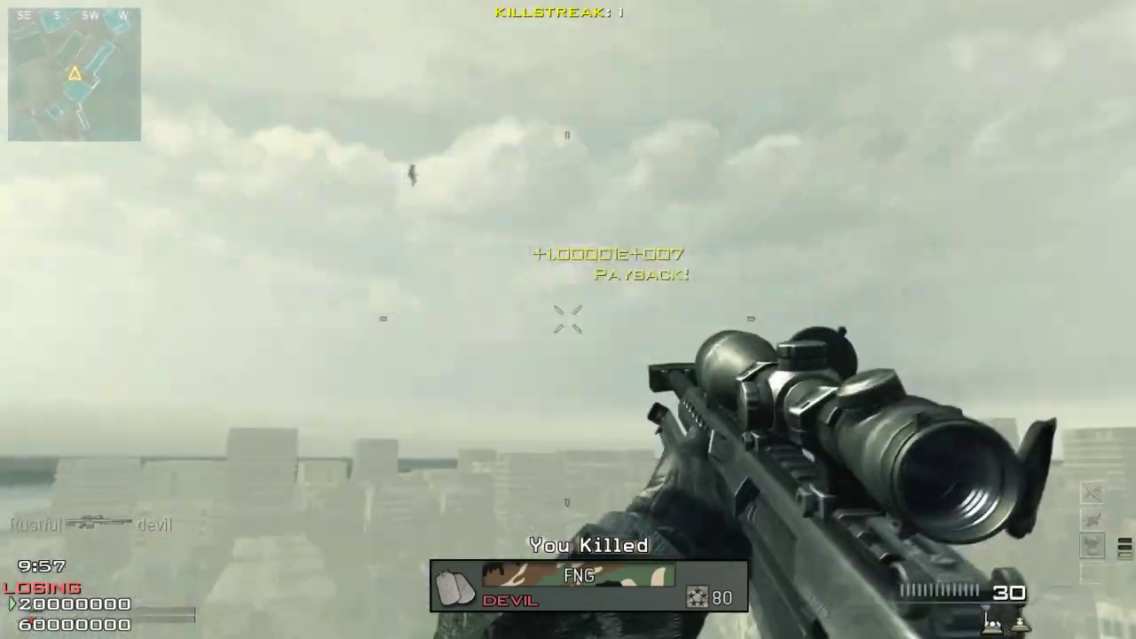
key("w")
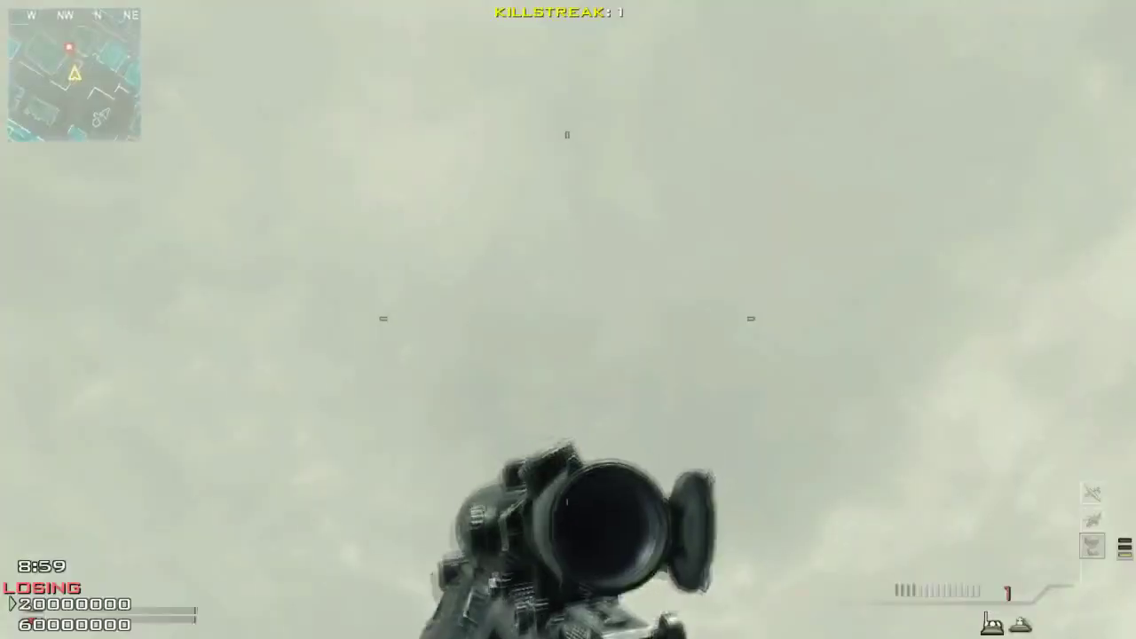
key("w")
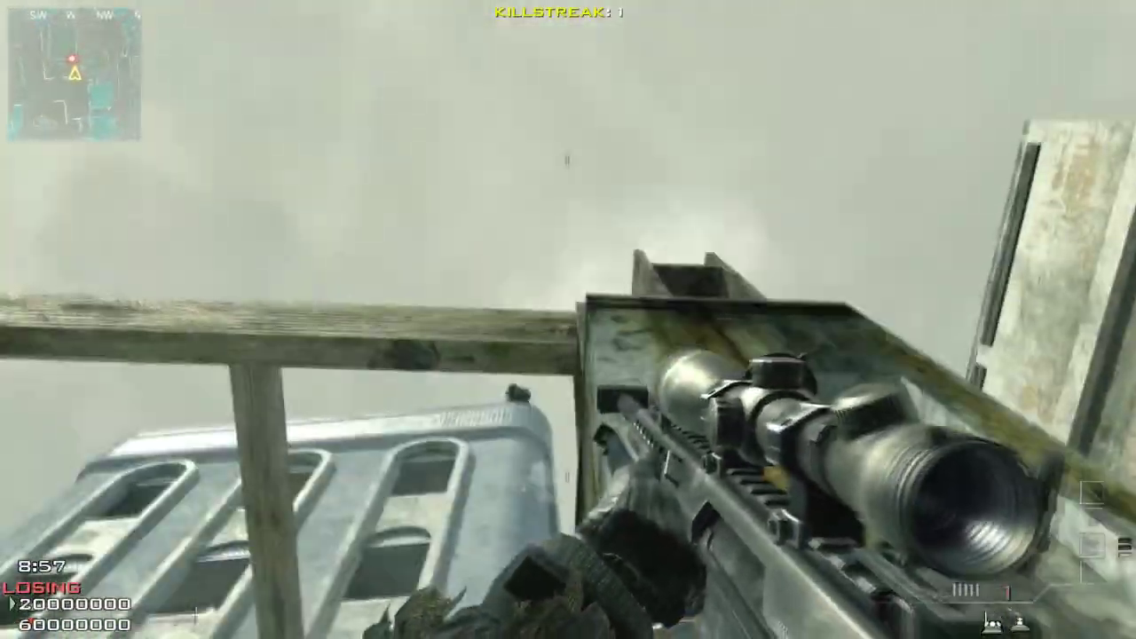
left_click(568, 319)
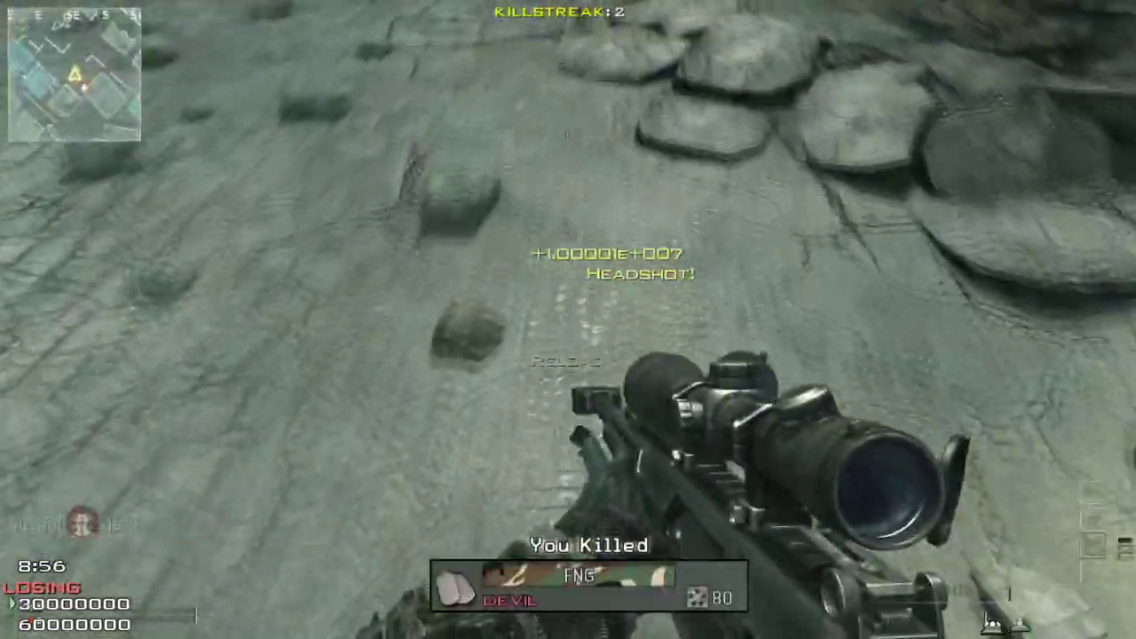
key("w")
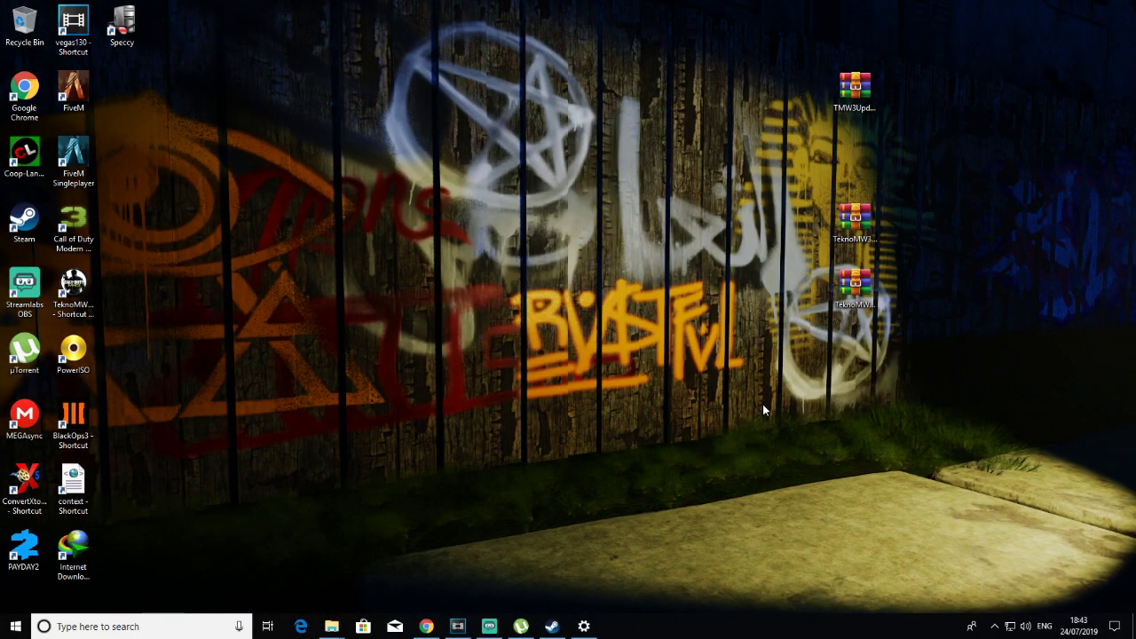
left_click_drag(786, 368, 900, 59)
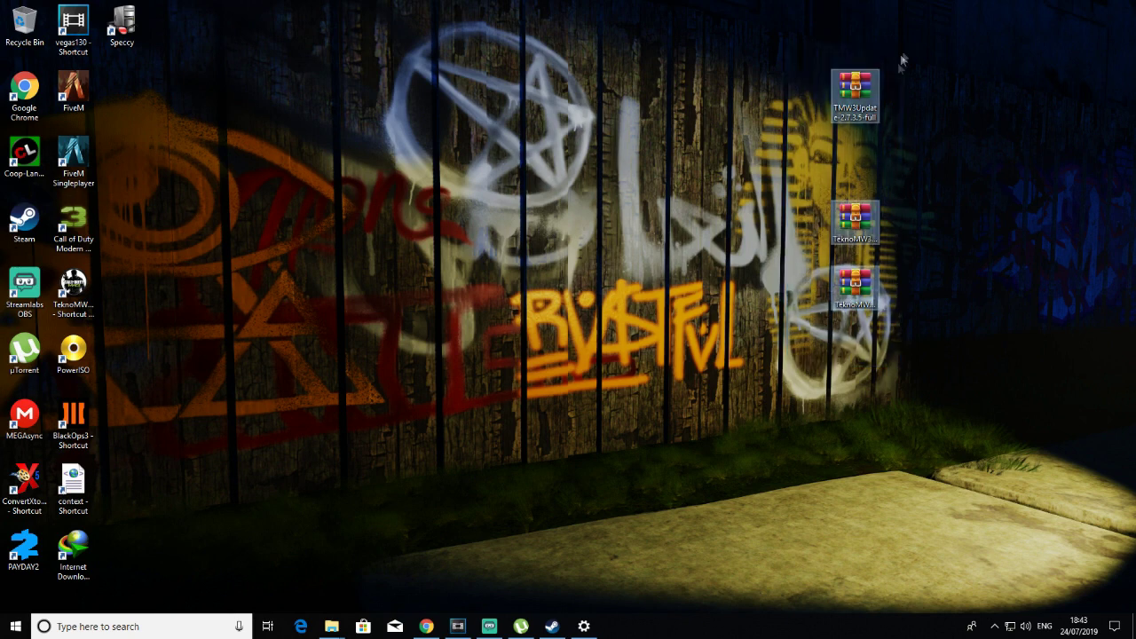
left_click_drag(928, 8, 815, 350)
left_click_drag(923, 7, 793, 468)
left_click_drag(987, 25, 747, 440)
left_click_drag(960, 38, 746, 440)
left_click_drag(753, 38, 933, 377)
left_click(854, 222)
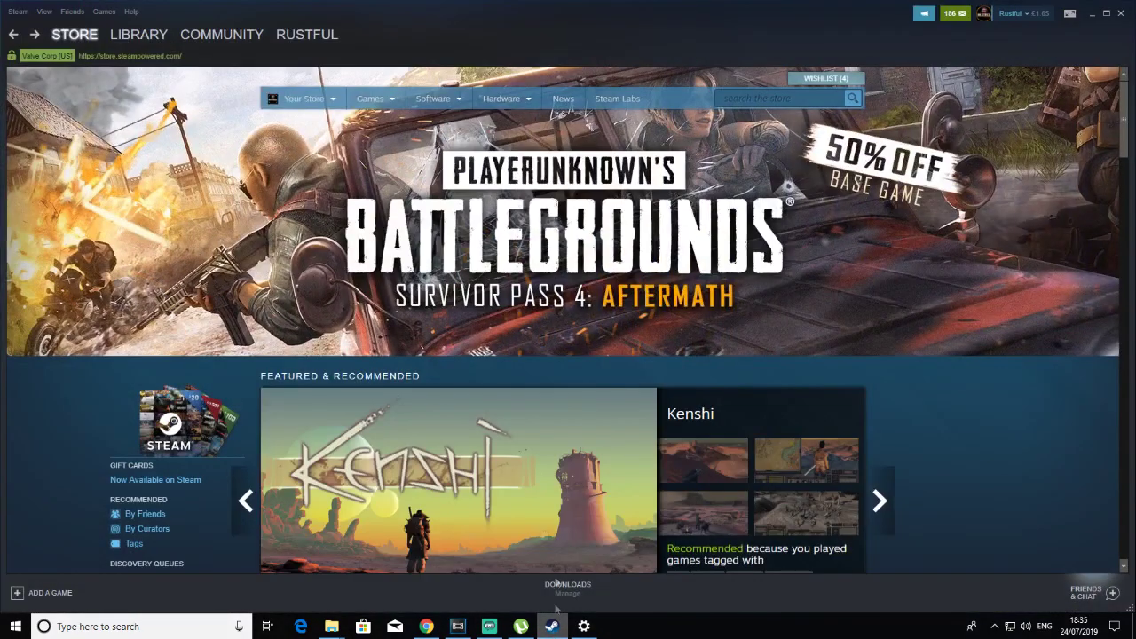
In Steam, install the Call of Duty: Modern Warfare 3 - Dedicated Server tool under F:\Games\steam and open the downloads view
mouse_move(138, 36)
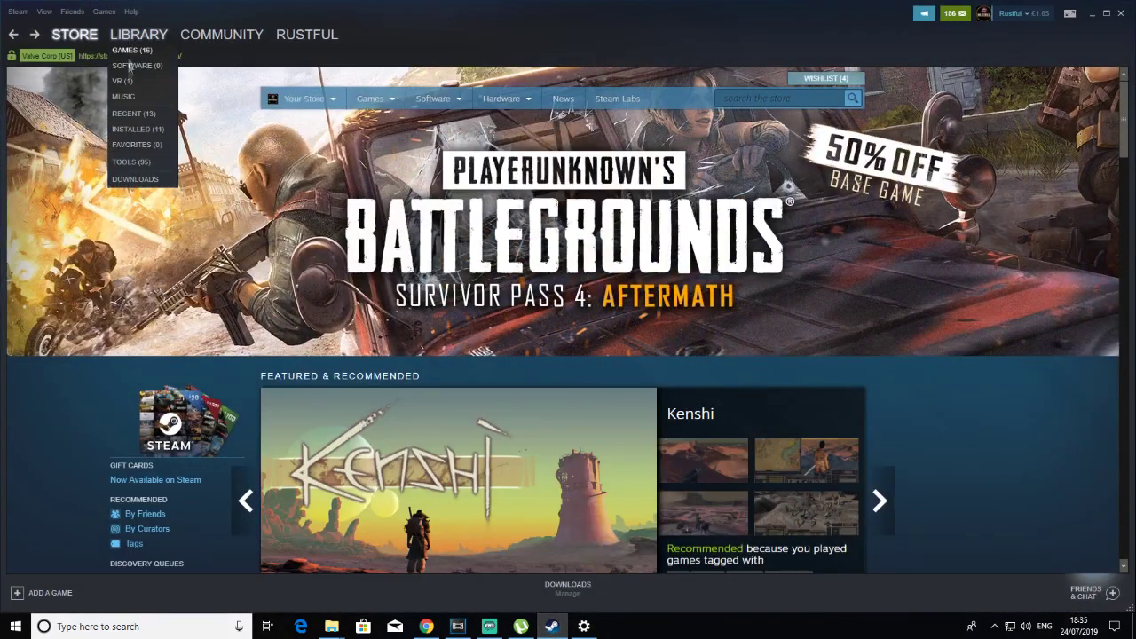
left_click(131, 162)
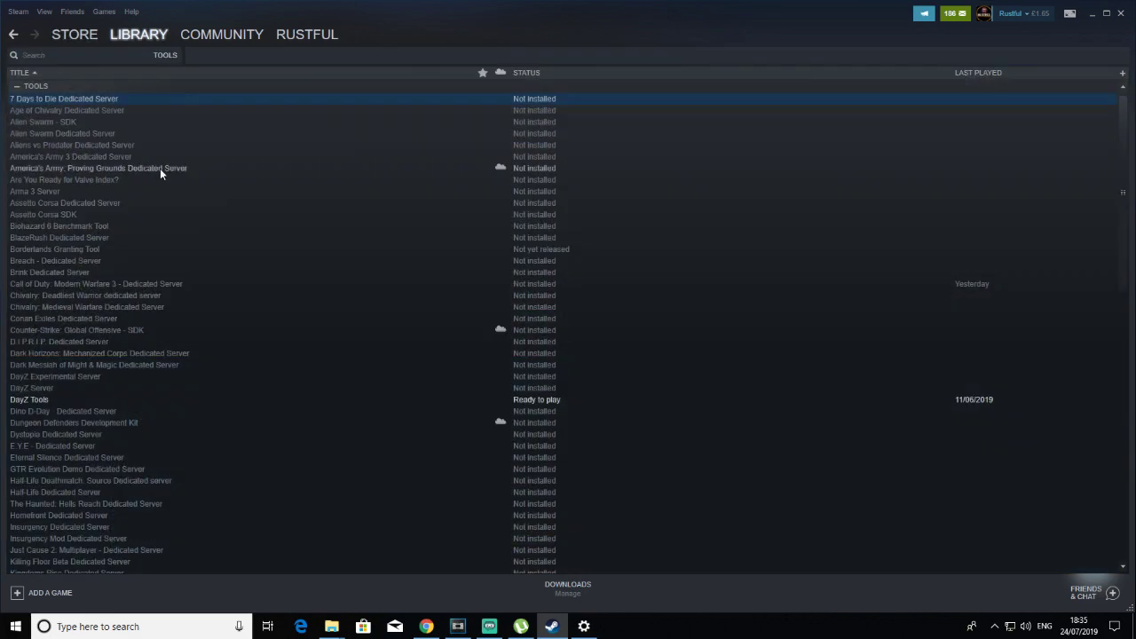
double_click(127, 283)
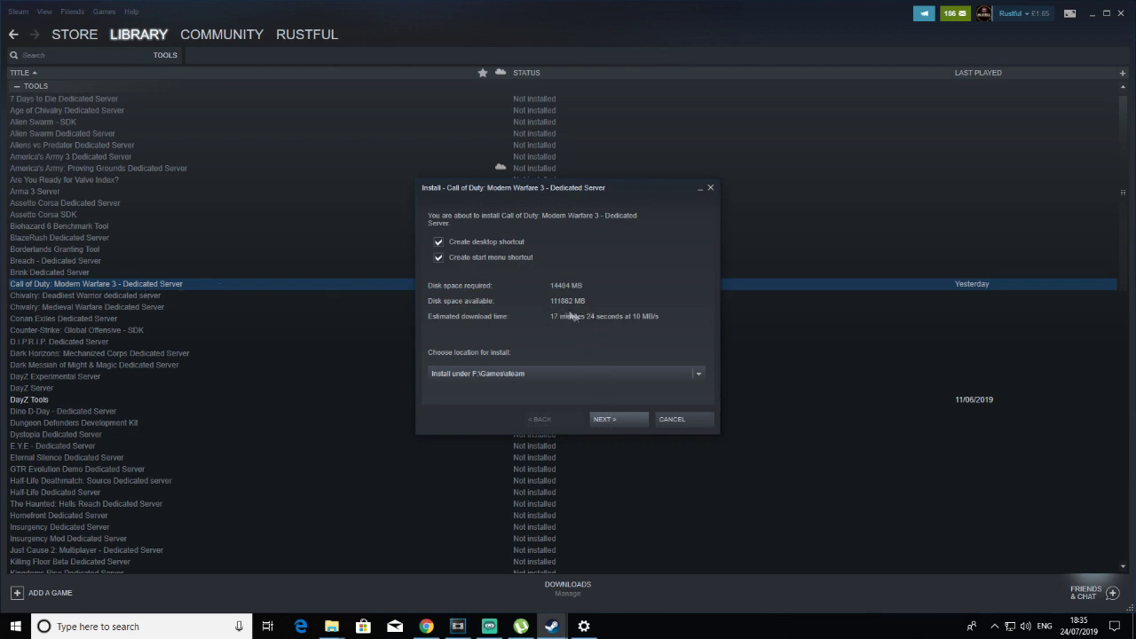
left_click(614, 420)
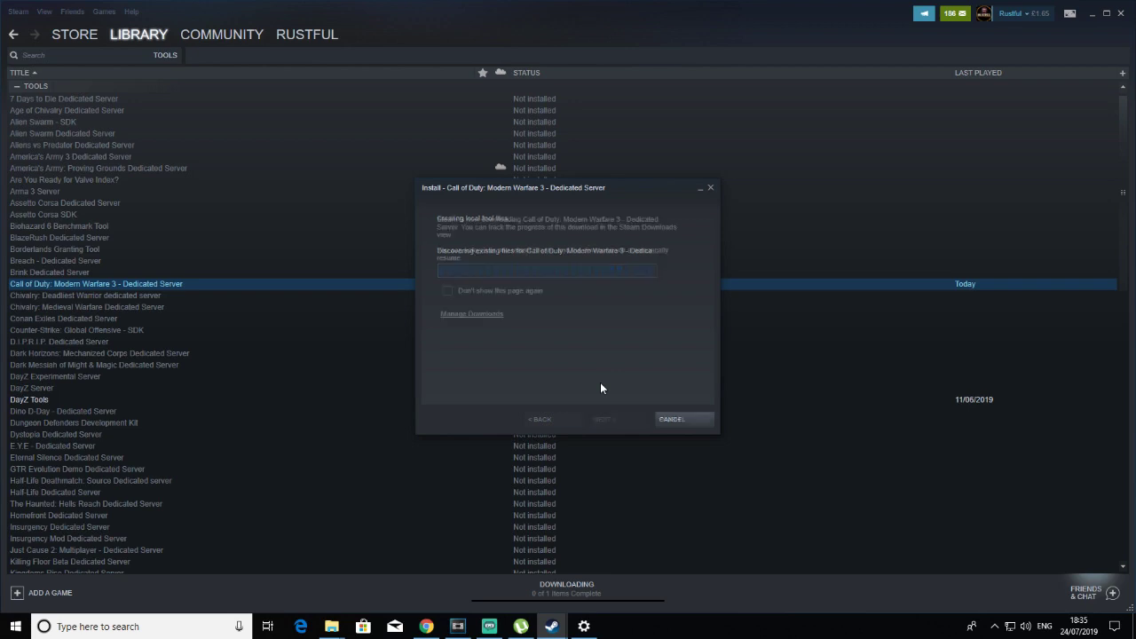
left_click(671, 420)
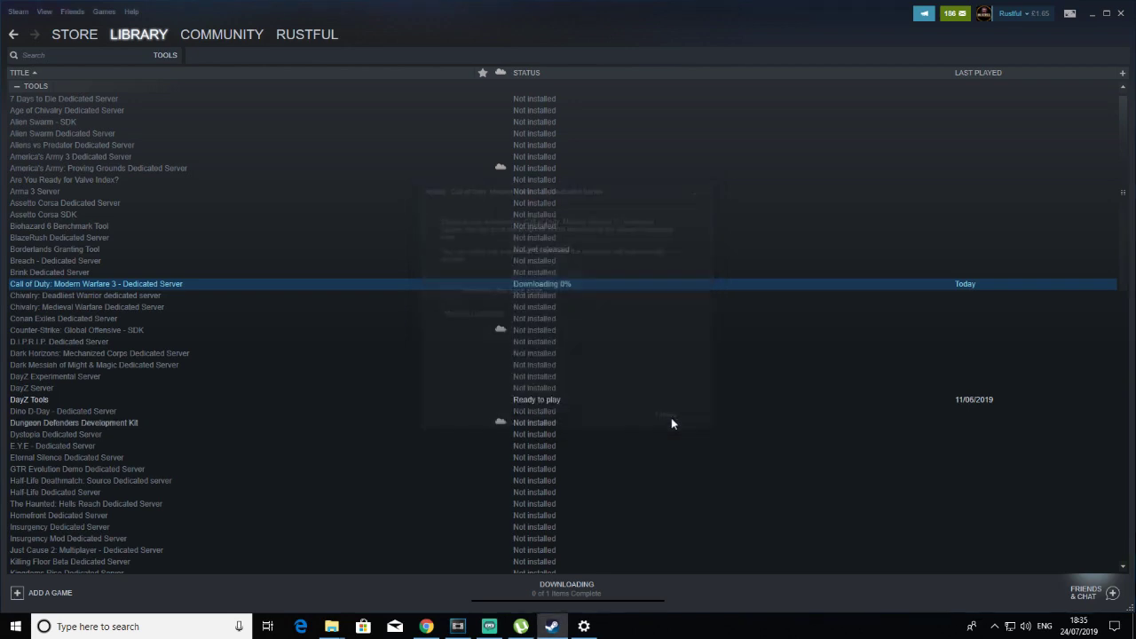
left_click(568, 586)
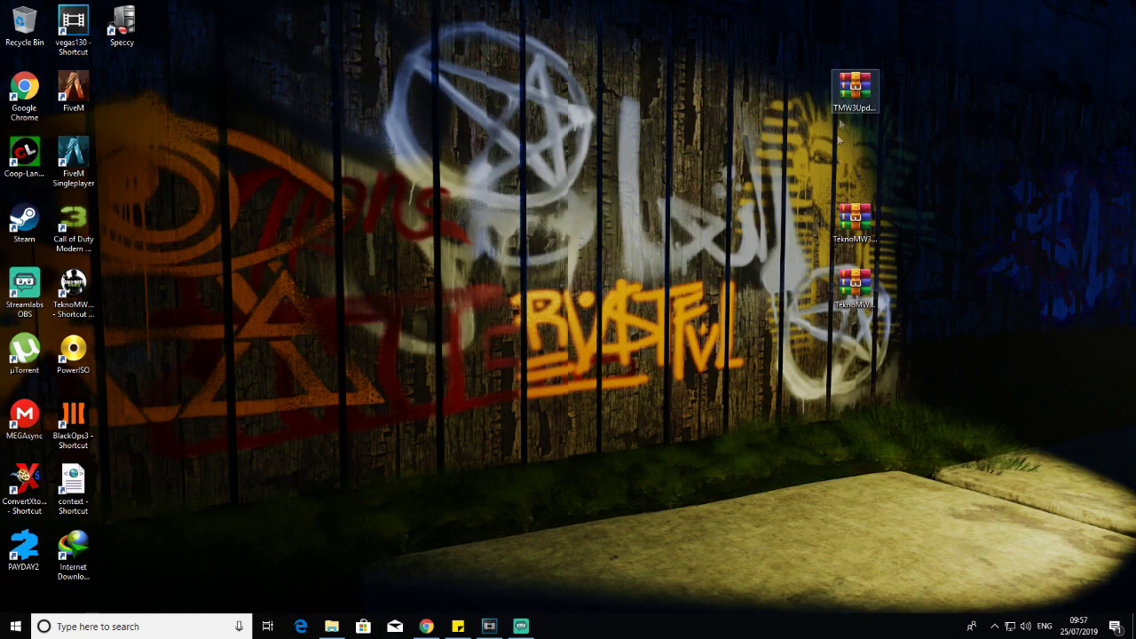
Extract the TMW3Update-2.7.3.5-full, TeknoMW3_2.8.0.4 and TeknoMW3_Client_Launcher archives on the desktop, each into its own folder
right_click(847, 88)
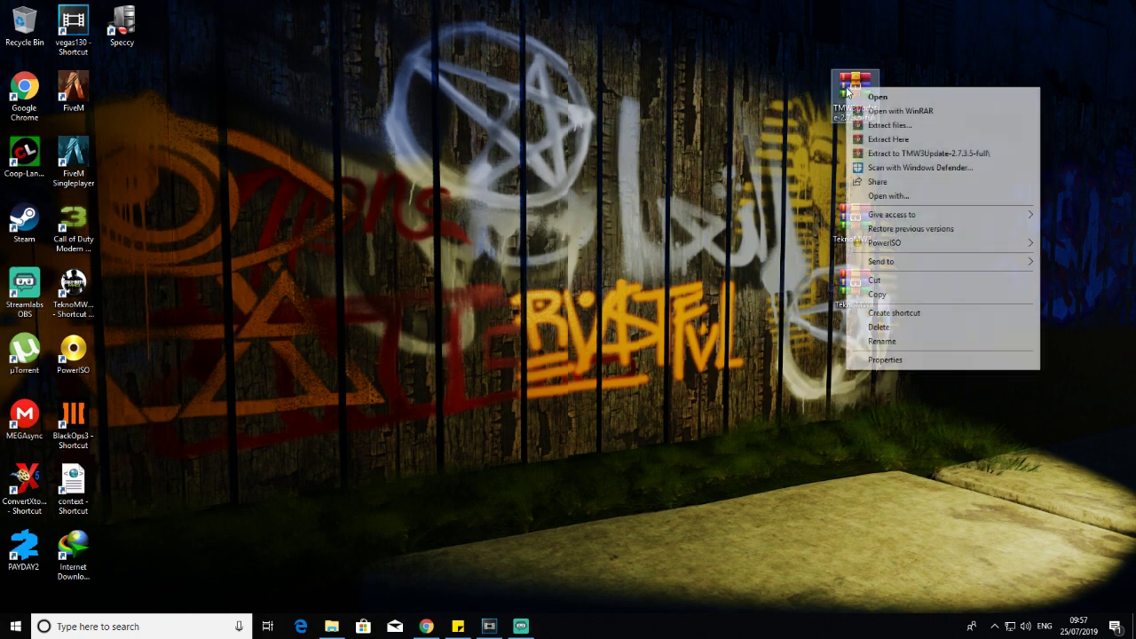
left_click(923, 153)
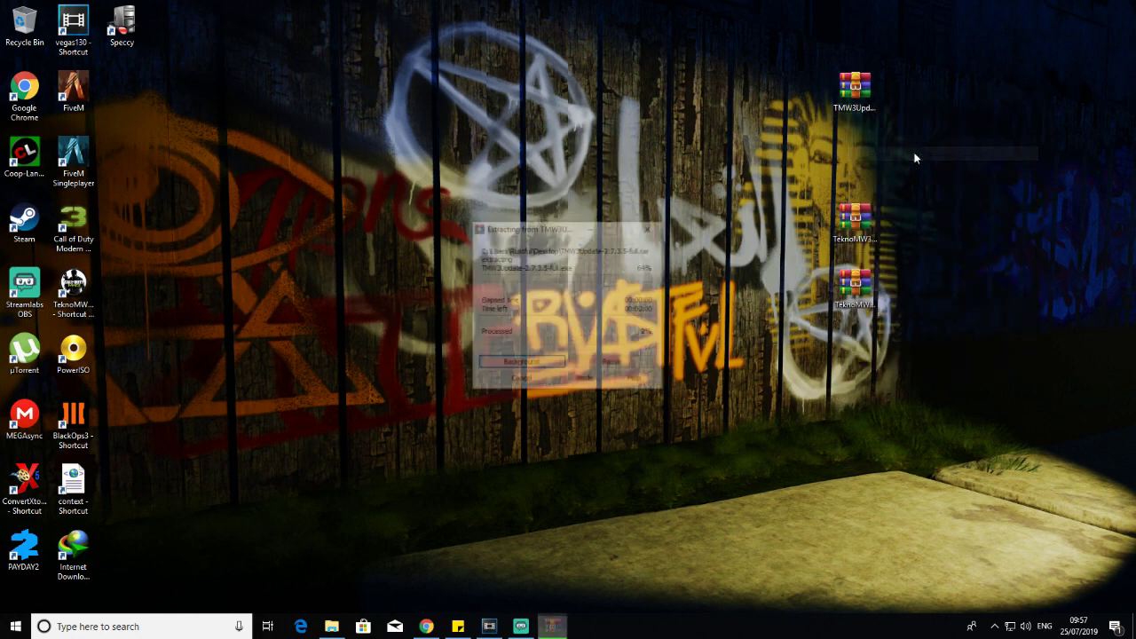
right_click(850, 215)
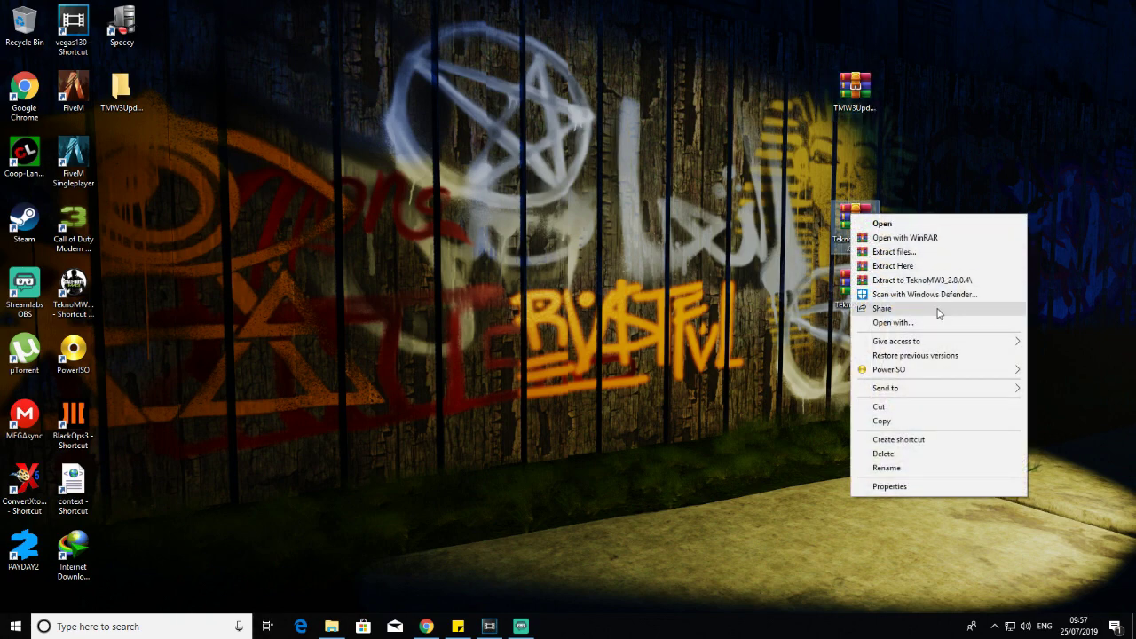
left_click(918, 279)
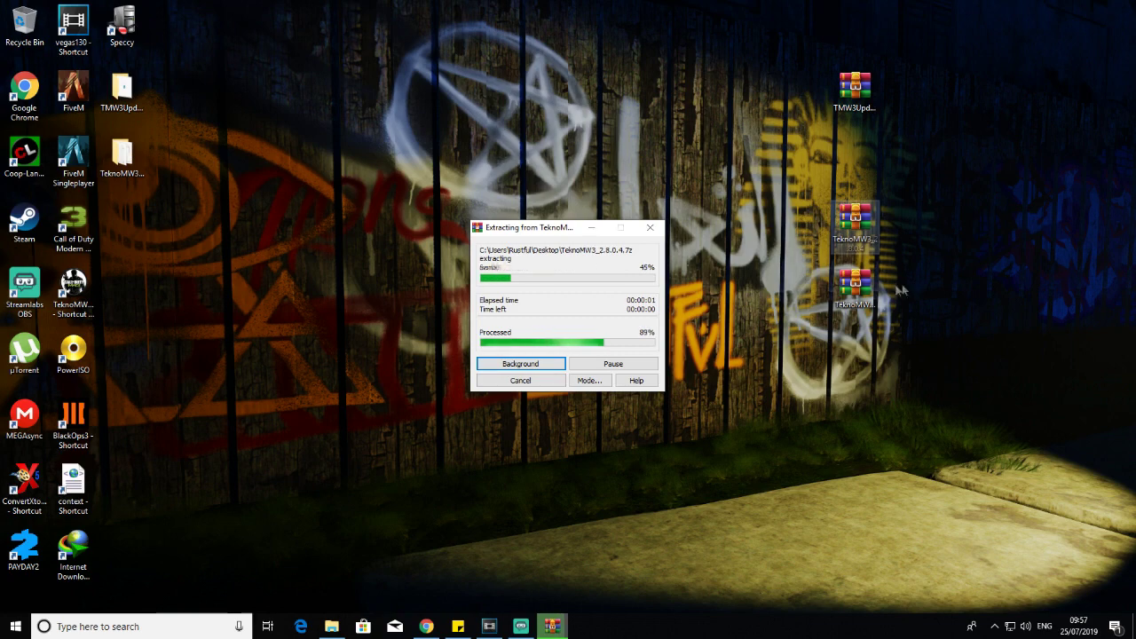
right_click(859, 287)
left_click(927, 353)
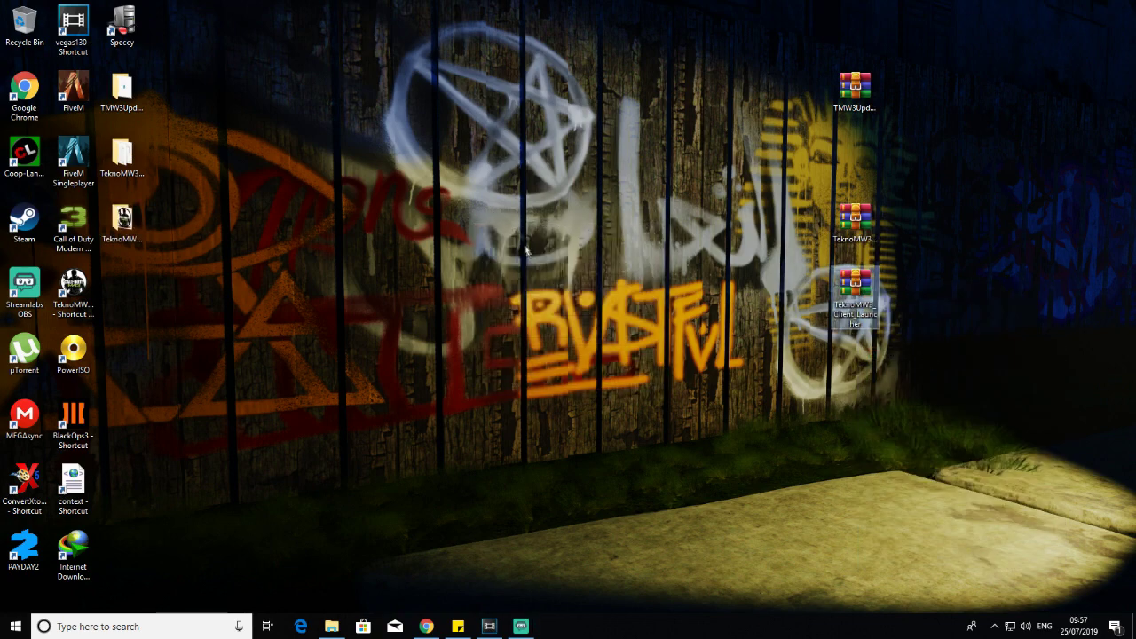
Move the TMW3Update-2.7.3.5-full application out of its extracted folder onto the desktop
double_click(122, 88)
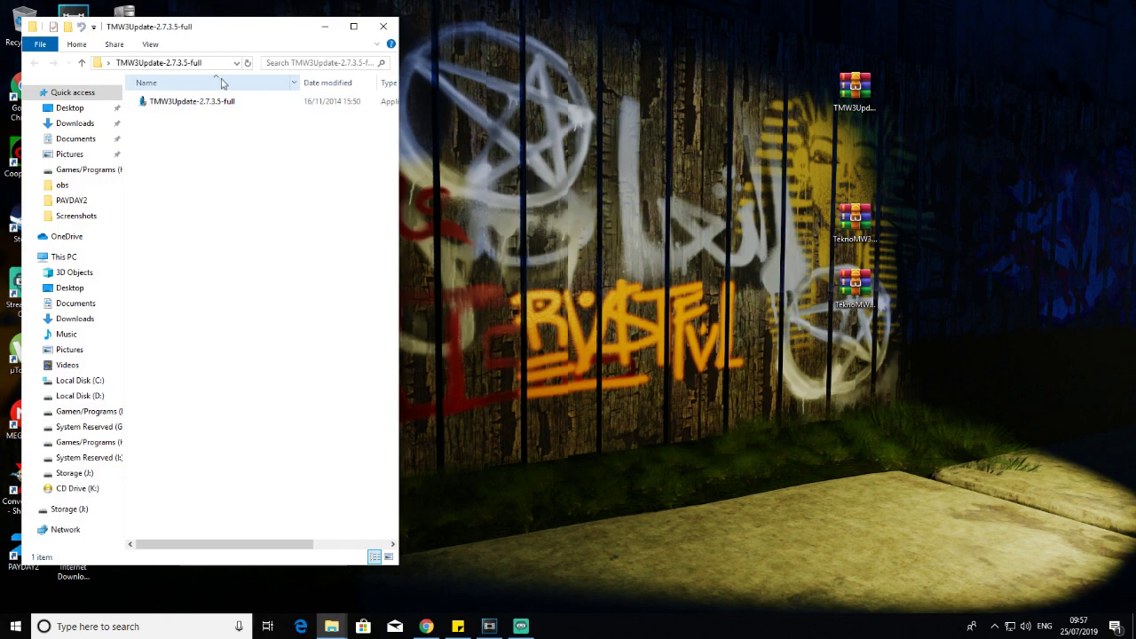
left_click_drag(226, 30, 304, 203)
left_click_drag(285, 276, 269, 86)
Look at the contents of the extracted TeknoMW3_2.8.0.4 folder and minimize the open folder windows
double_click(121, 158)
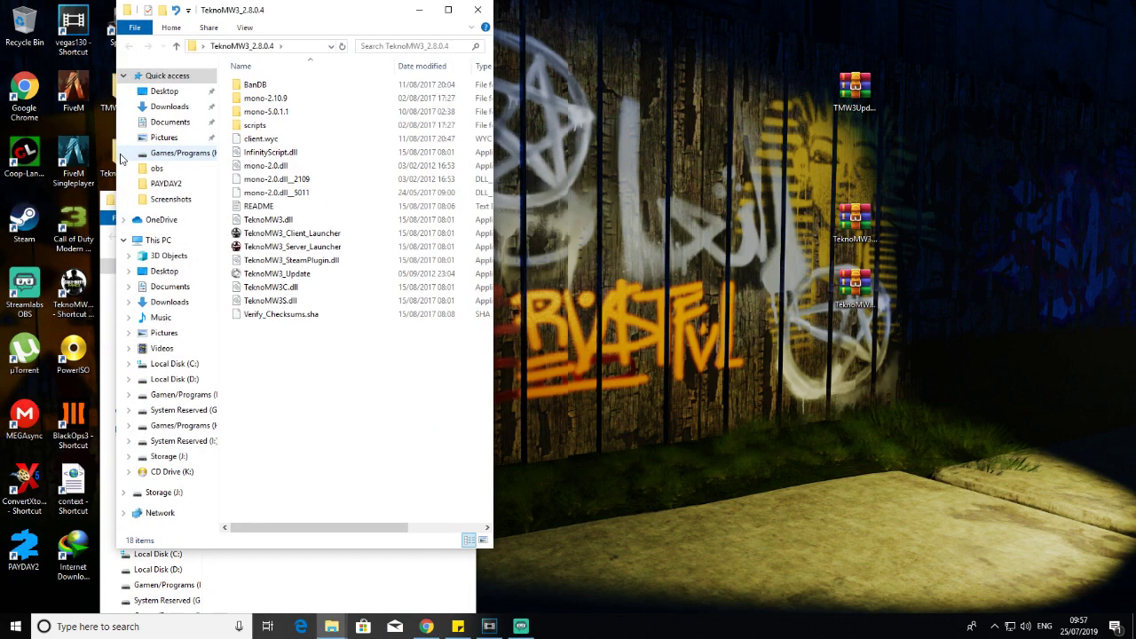
left_click(418, 10)
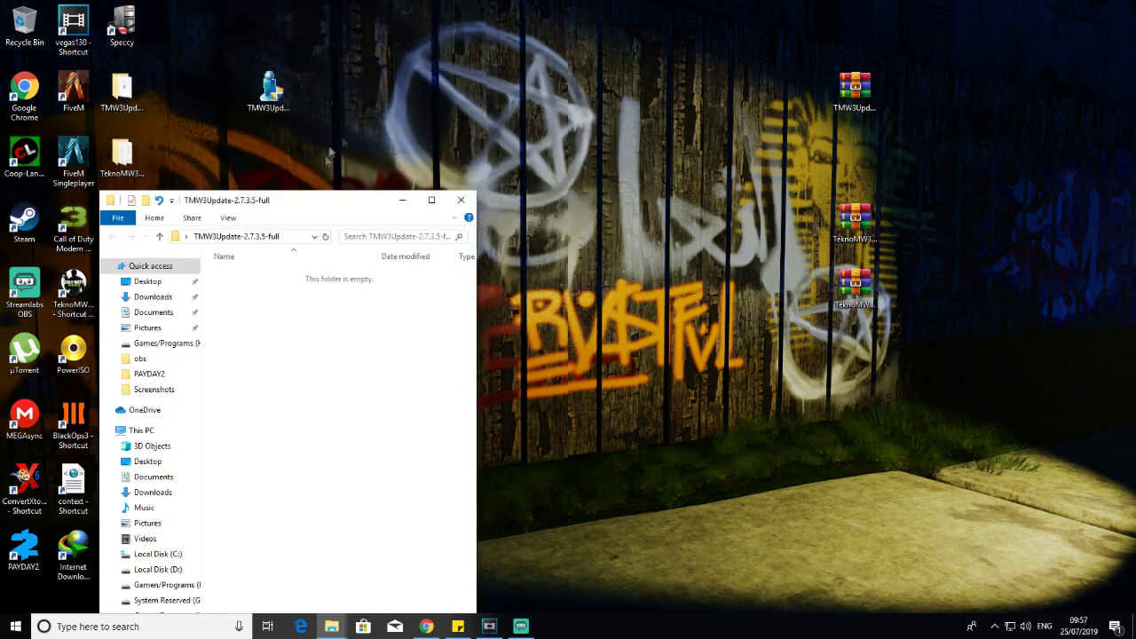
left_click(417, 199)
Move the TeknoMW3_Client_Launcher application out of its extracted folder onto the desktop and close that folder
double_click(123, 223)
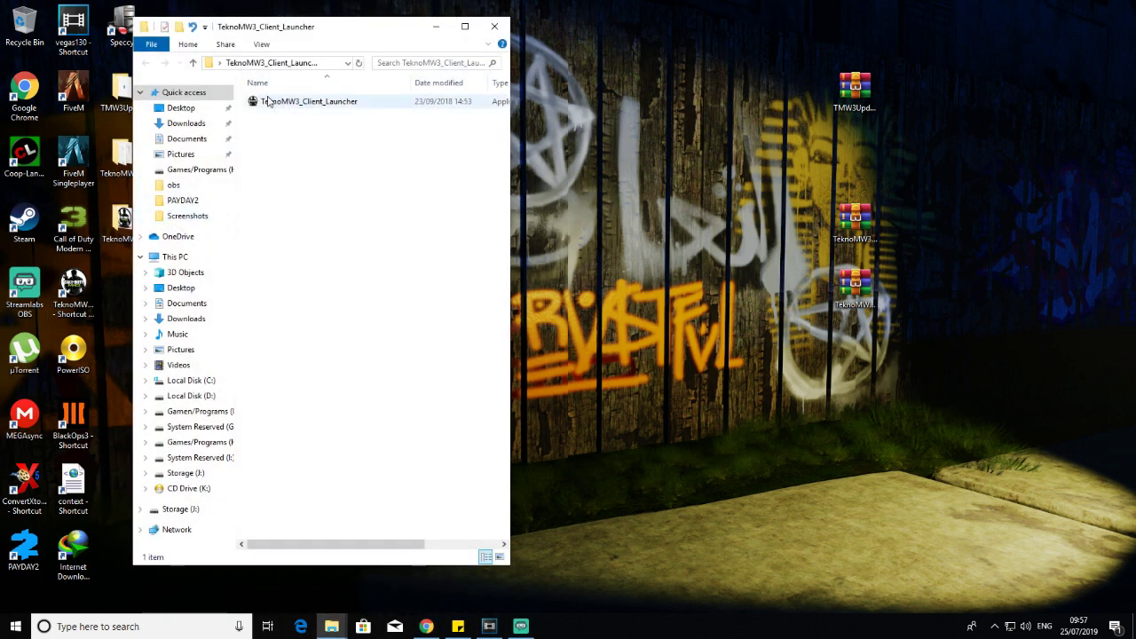
left_click_drag(279, 103, 554, 97)
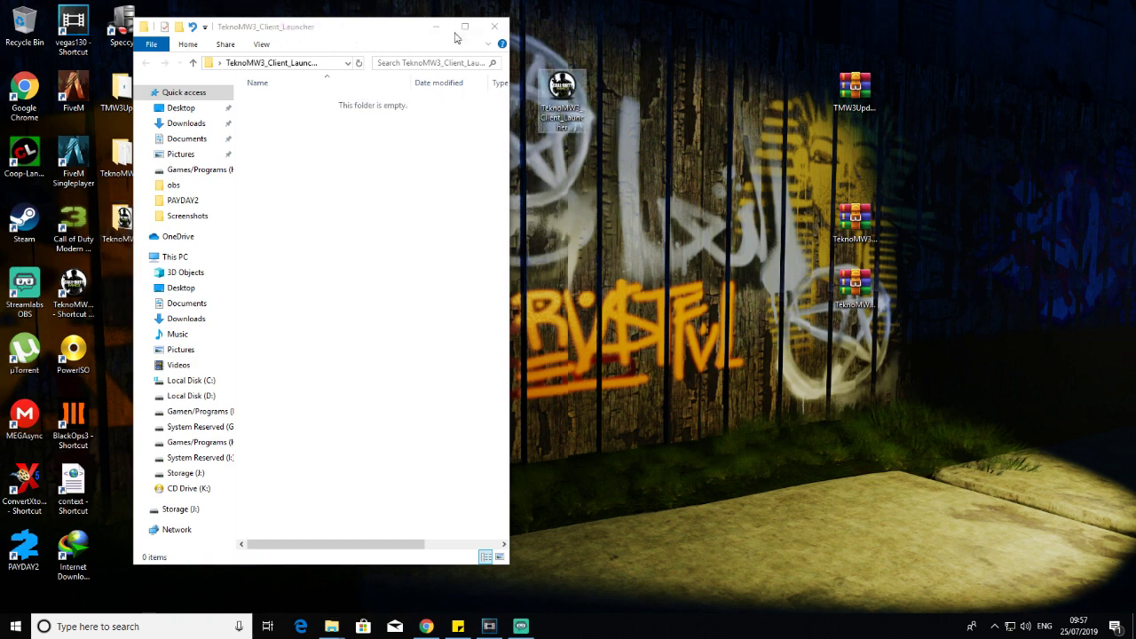
left_click(494, 26)
Copy the update and client launcher applications from the desktop and open Games\steam\steamapps\common\Call of Duty Modern Warfare 3 on the F: drive
right_click(264, 87)
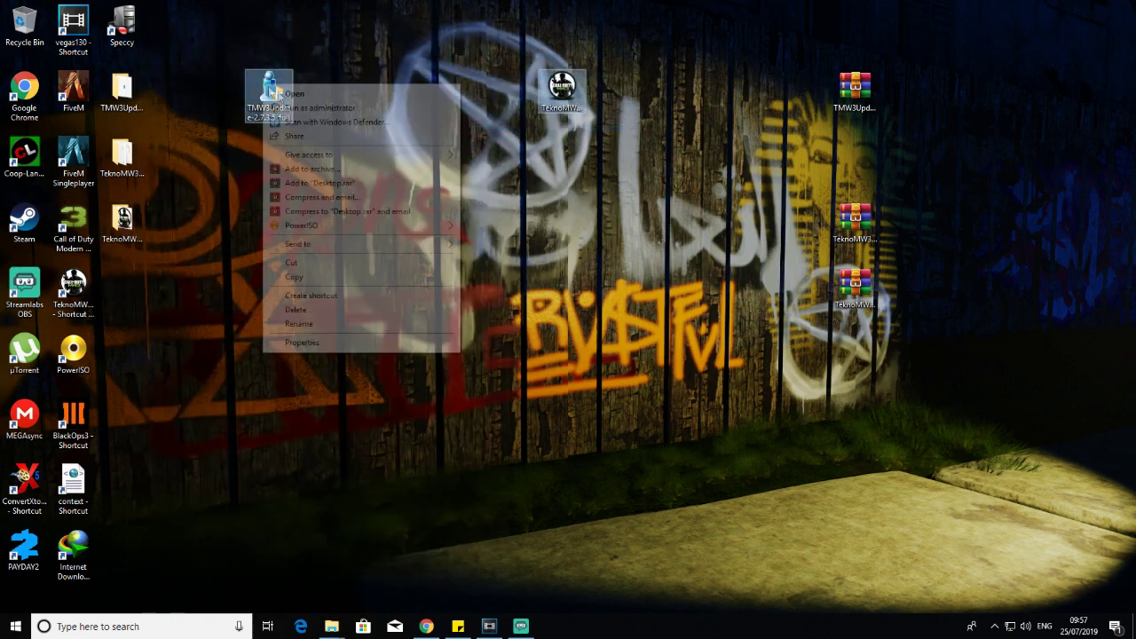
left_click(330, 277)
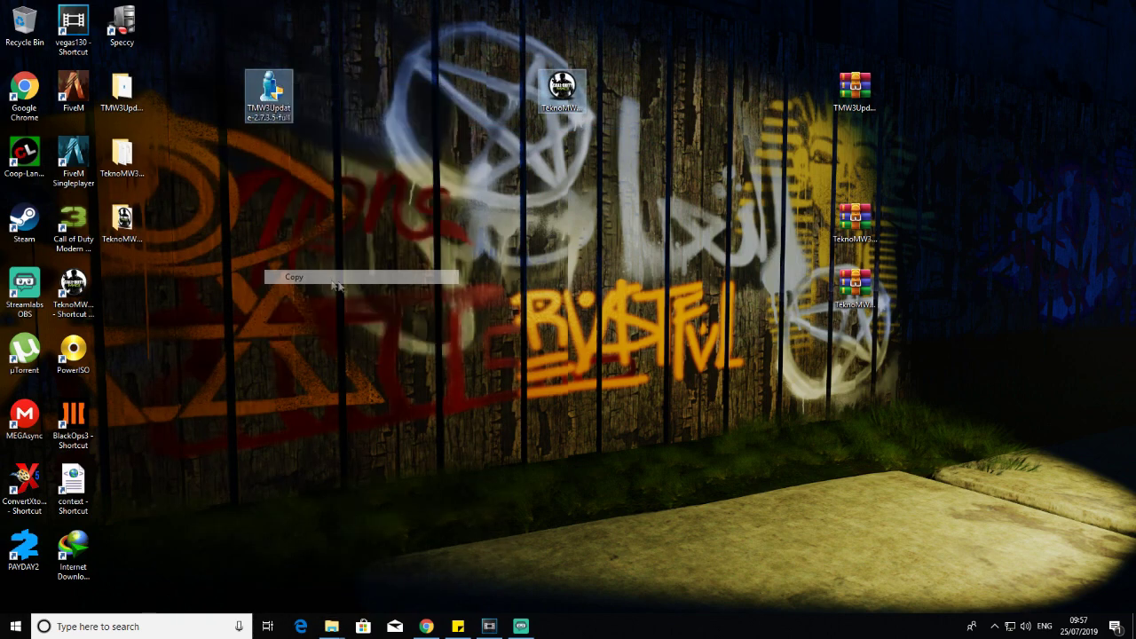
mouse_move(331, 625)
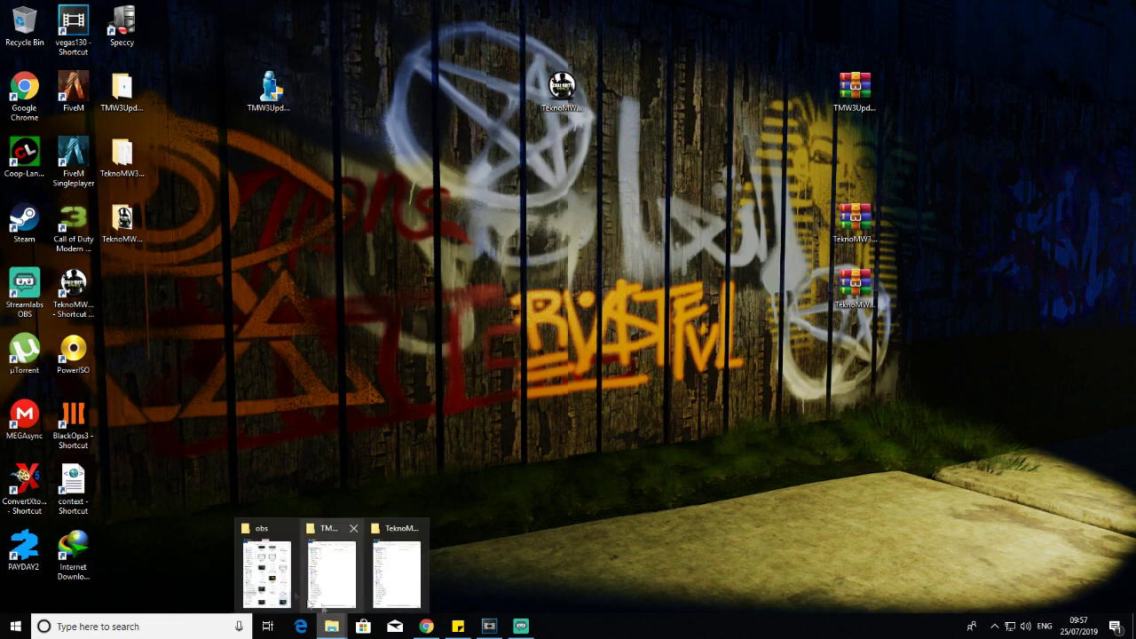
left_click(263, 581)
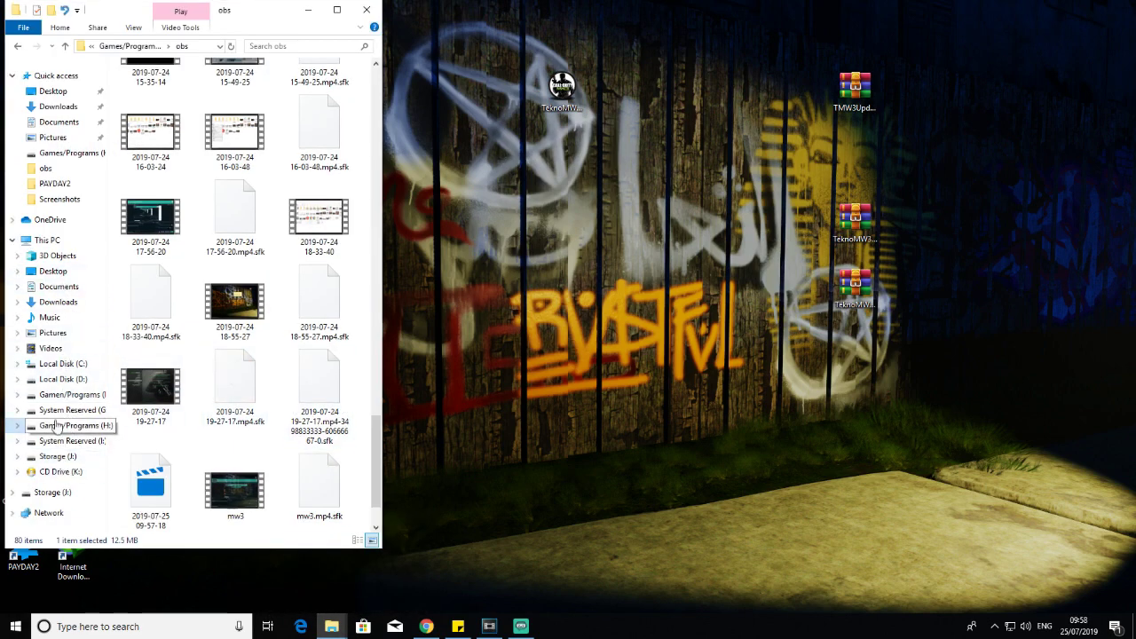
left_click(64, 395)
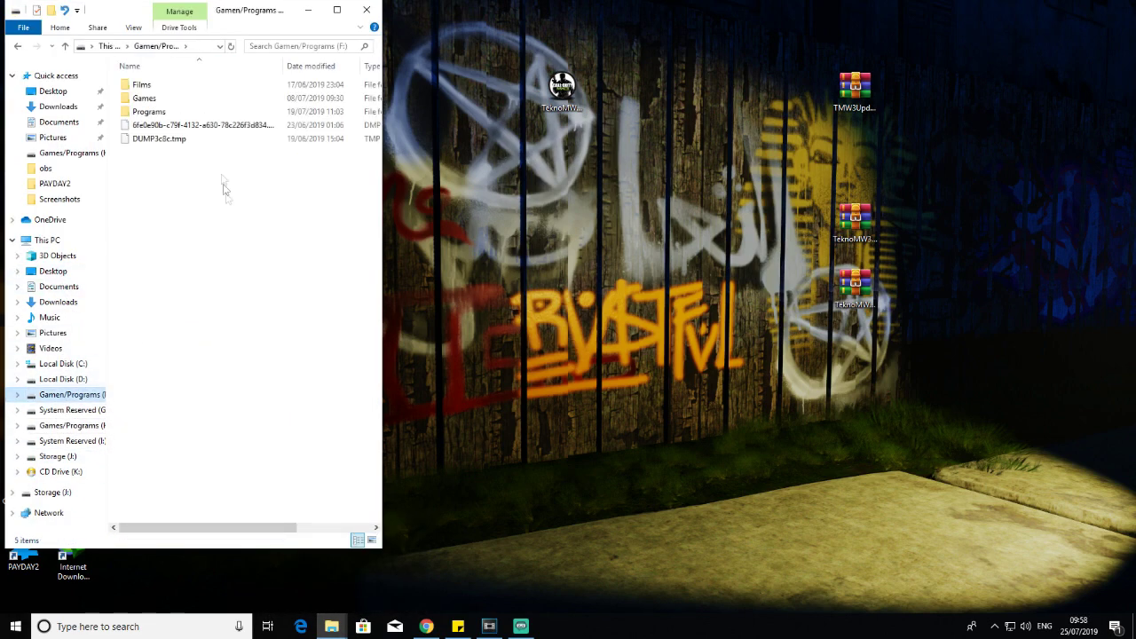
double_click(178, 99)
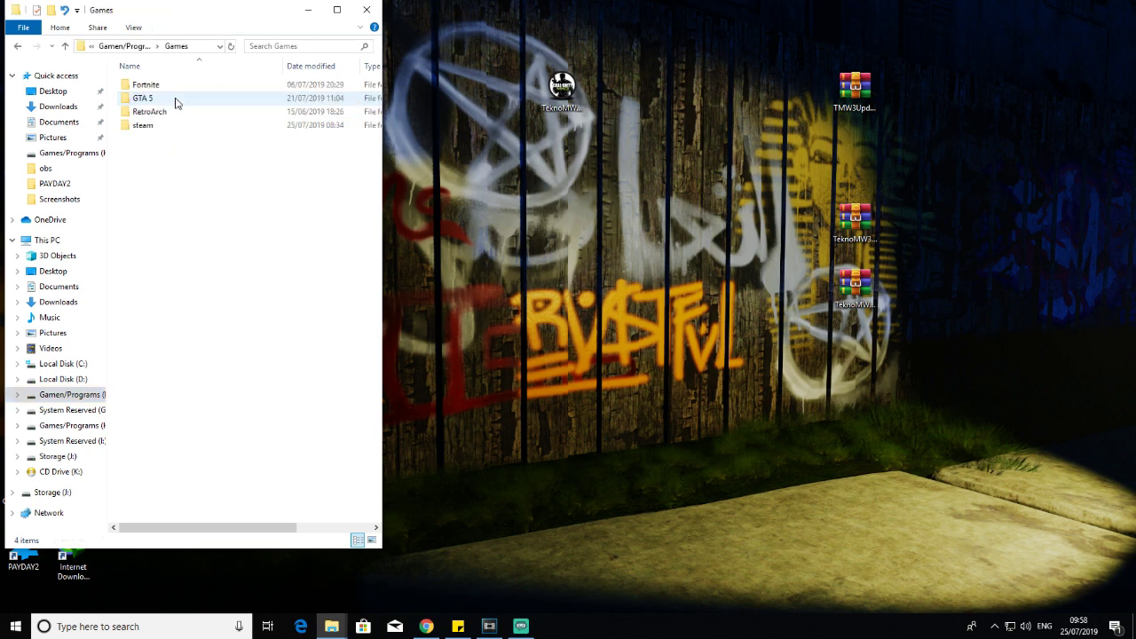
left_click(182, 127)
double_click(182, 127)
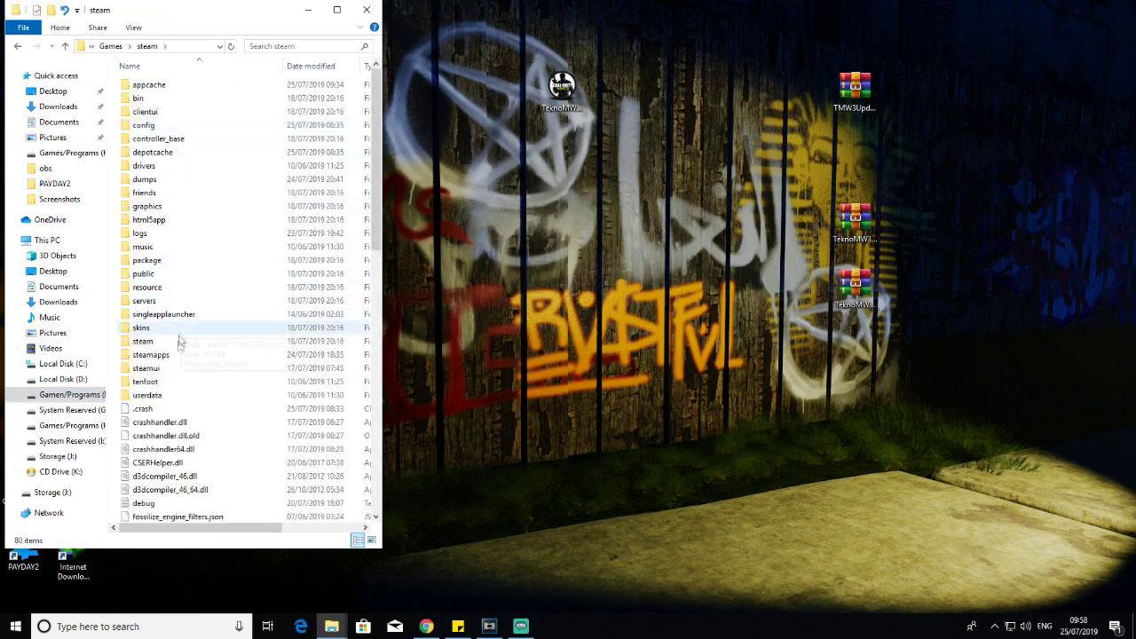
double_click(180, 358)
double_click(182, 86)
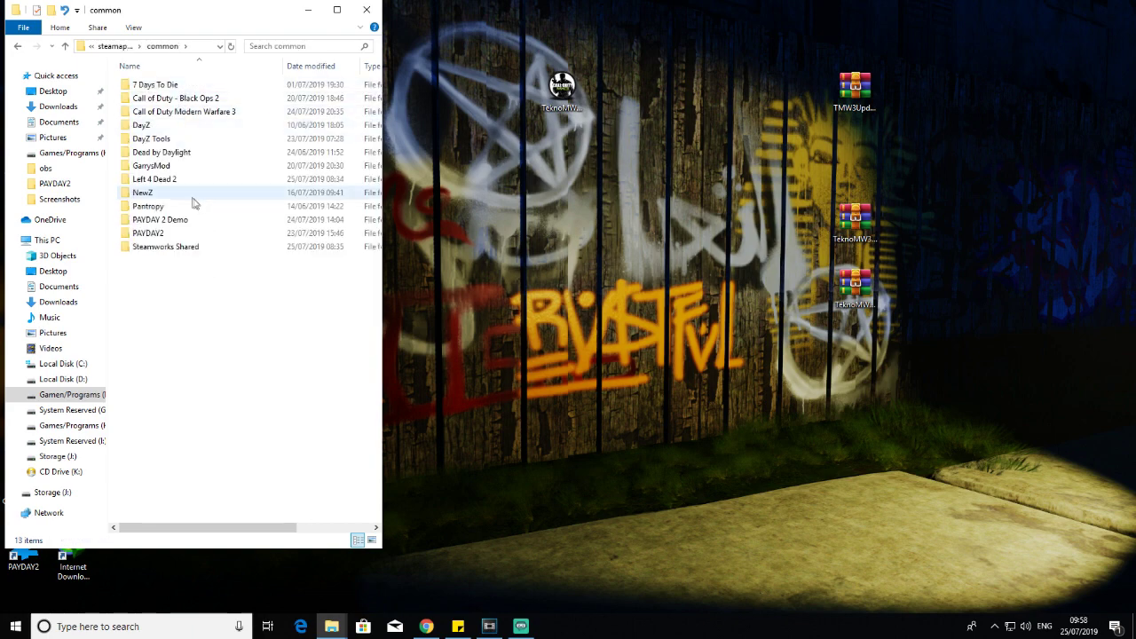
double_click(186, 112)
Paste the two copied applications into the Call of Duty Modern Warfare 3 folder, replacing the files with the same names
right_click(115, 190)
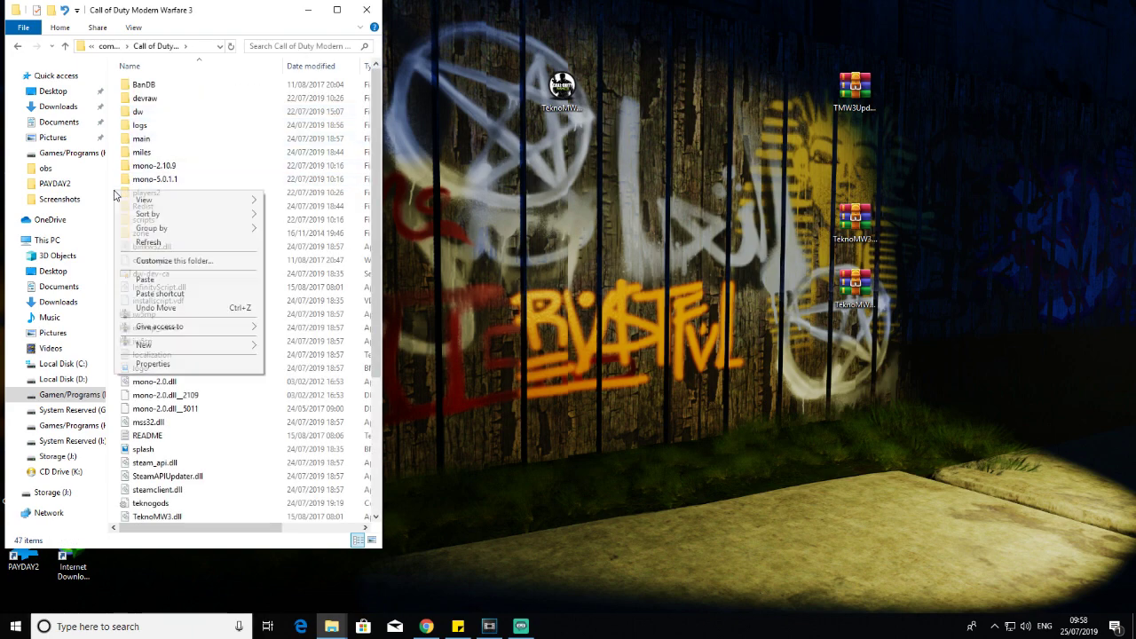
left_click(173, 280)
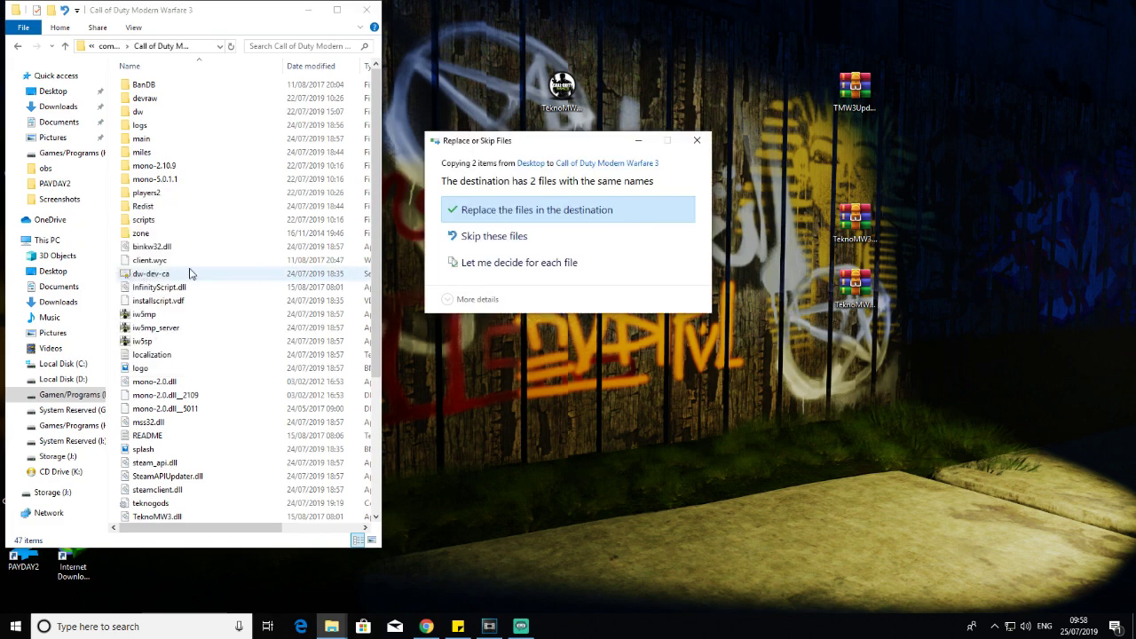
left_click(526, 212)
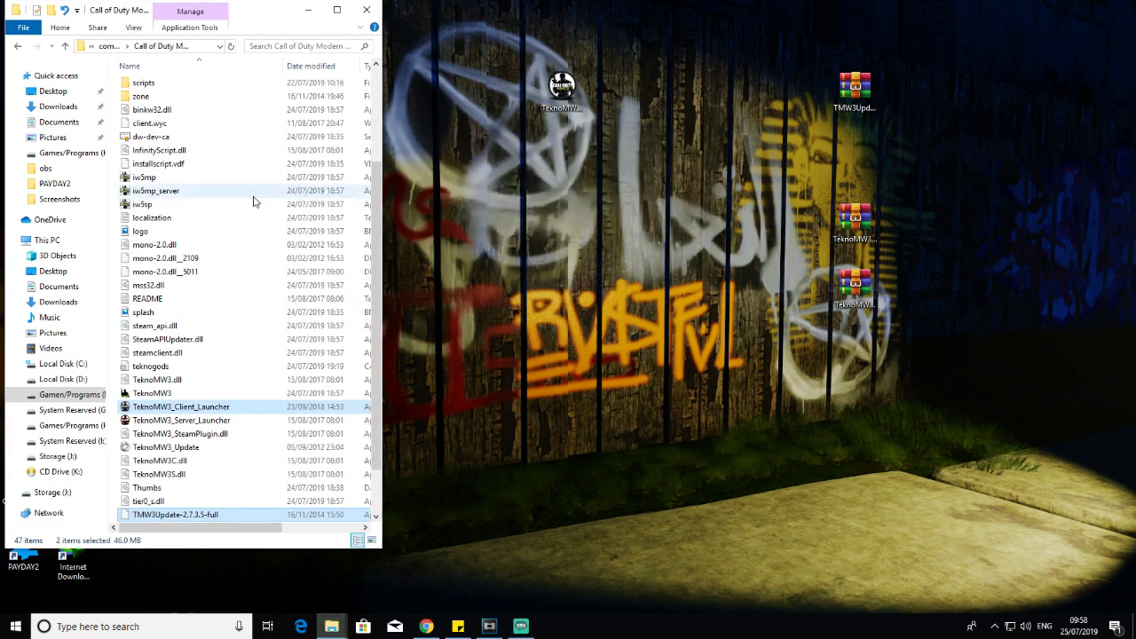
Run the TMW3Update-2.7.3.5-full application in the Call of Duty Modern Warfare 3 folder and move the folder window aside while it patches
scroll(252, 202, "down", 2)
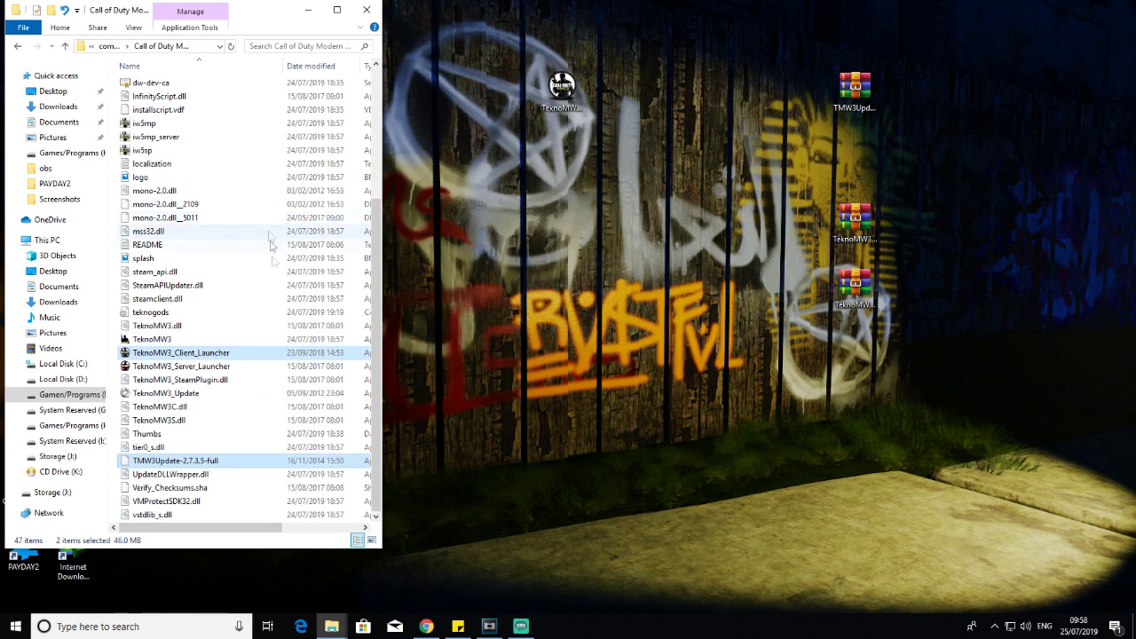
left_click(171, 466)
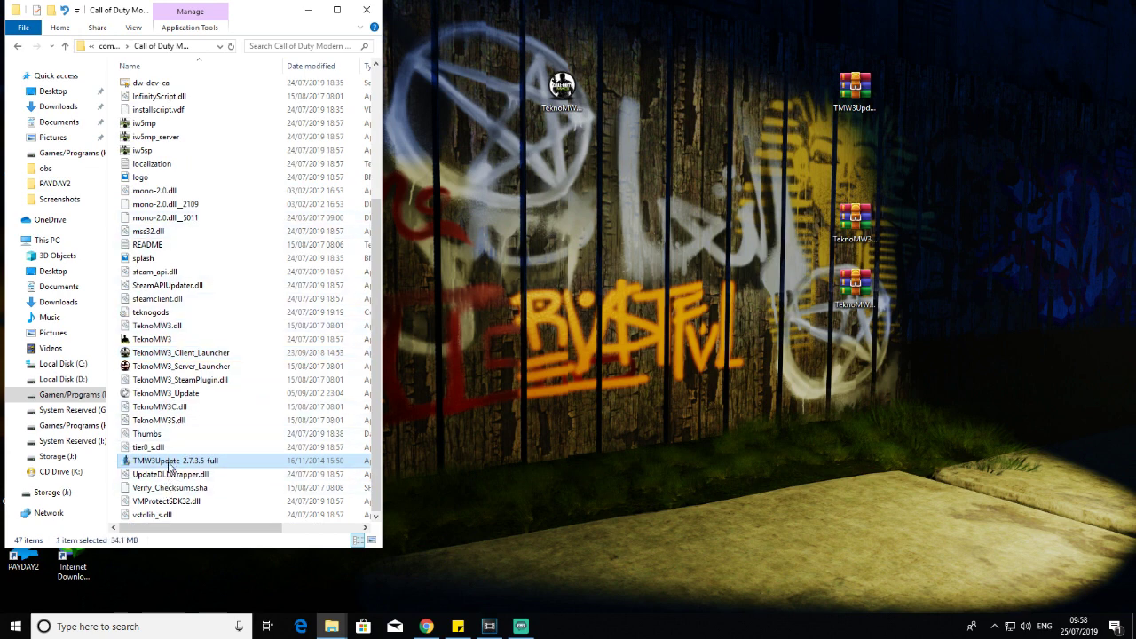
double_click(171, 466)
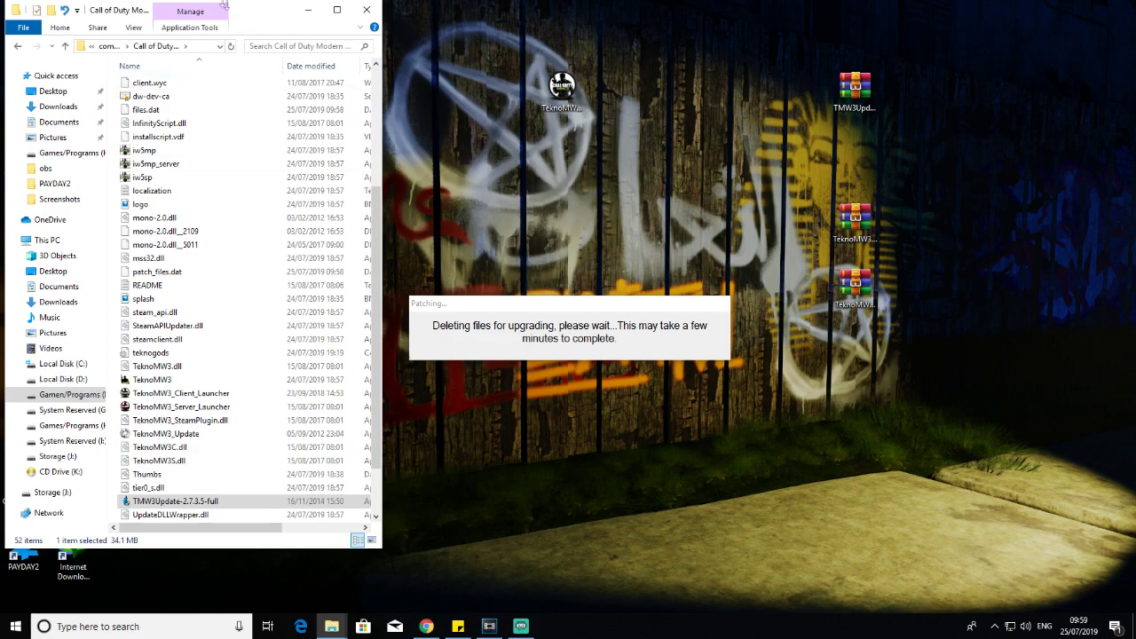
left_click_drag(244, 19, 973, 48)
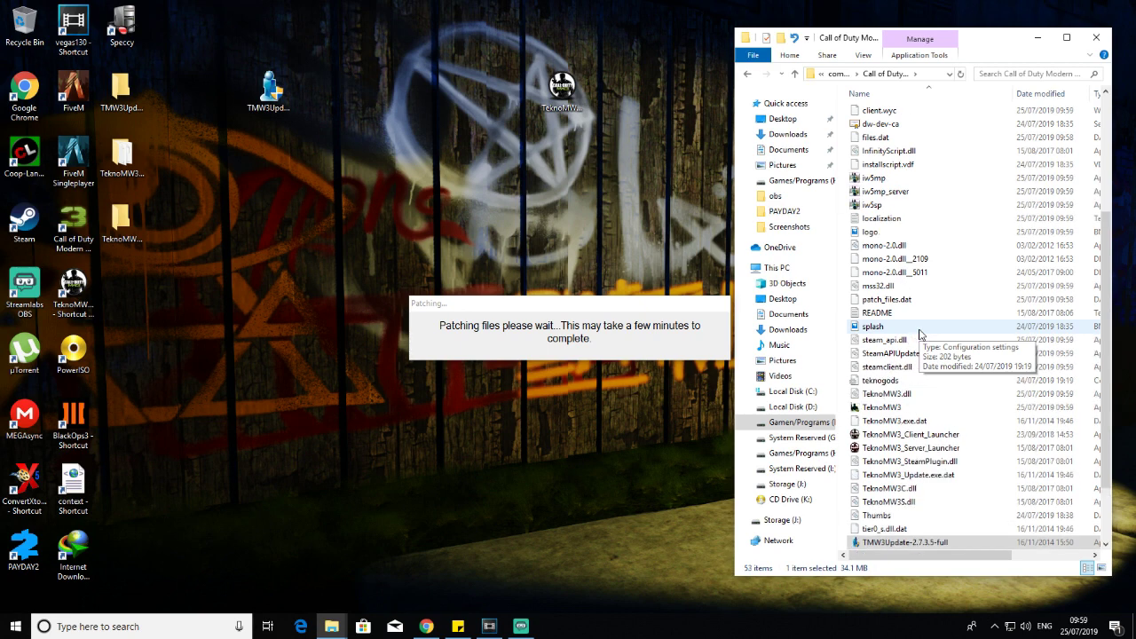
scroll(920, 334, "down", 1)
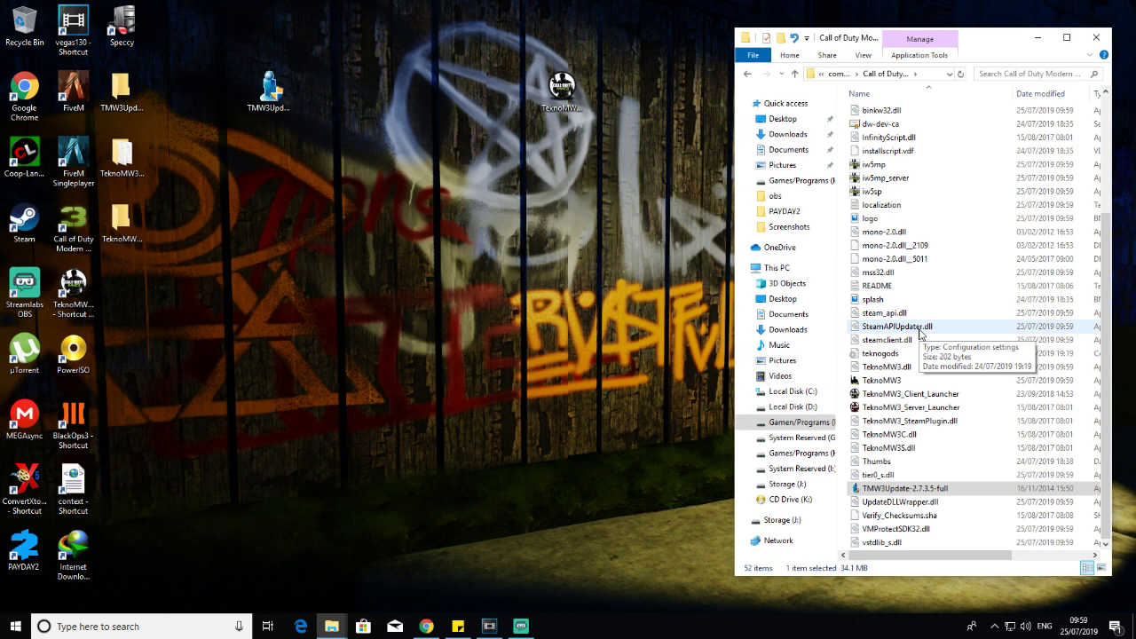
Open the TeknoMW3_2.8.0.4 folder from the desktop, place its window beside the game folder, and copy all of its contents
left_click(128, 176)
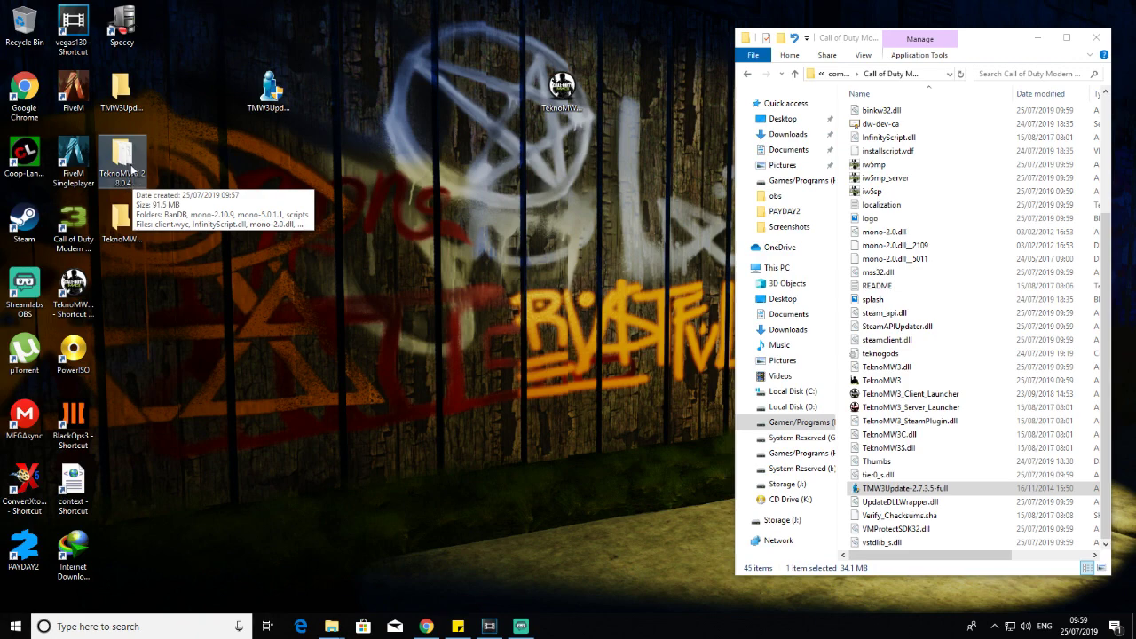
double_click(124, 158)
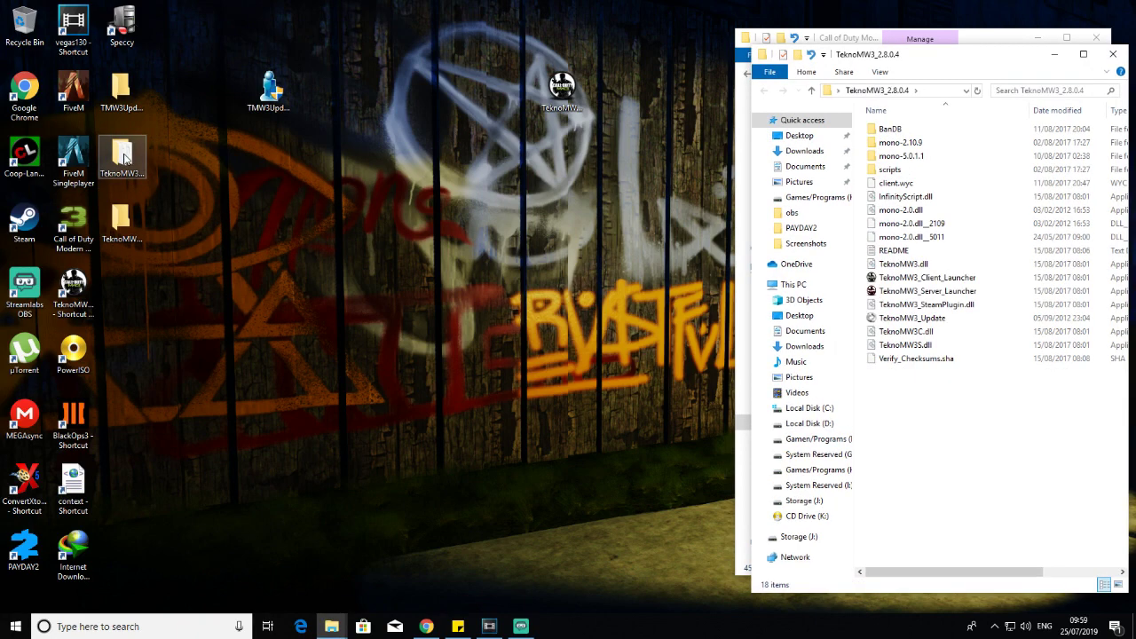
left_click_drag(1000, 66, 479, 45)
left_click_drag(354, 395, 447, 107)
right_click(404, 110)
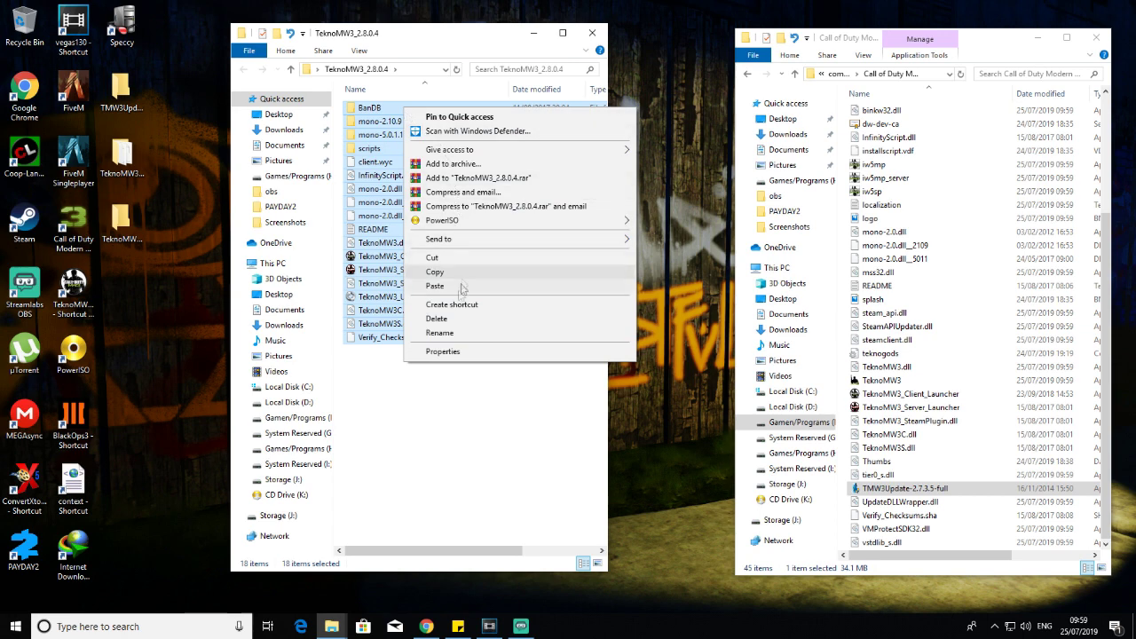
left_click(460, 271)
Paste the copied TeknoMW3 files into the Call of Duty Modern Warfare 3 folder, replacing the existing files, and close both folder windows
right_click(849, 327)
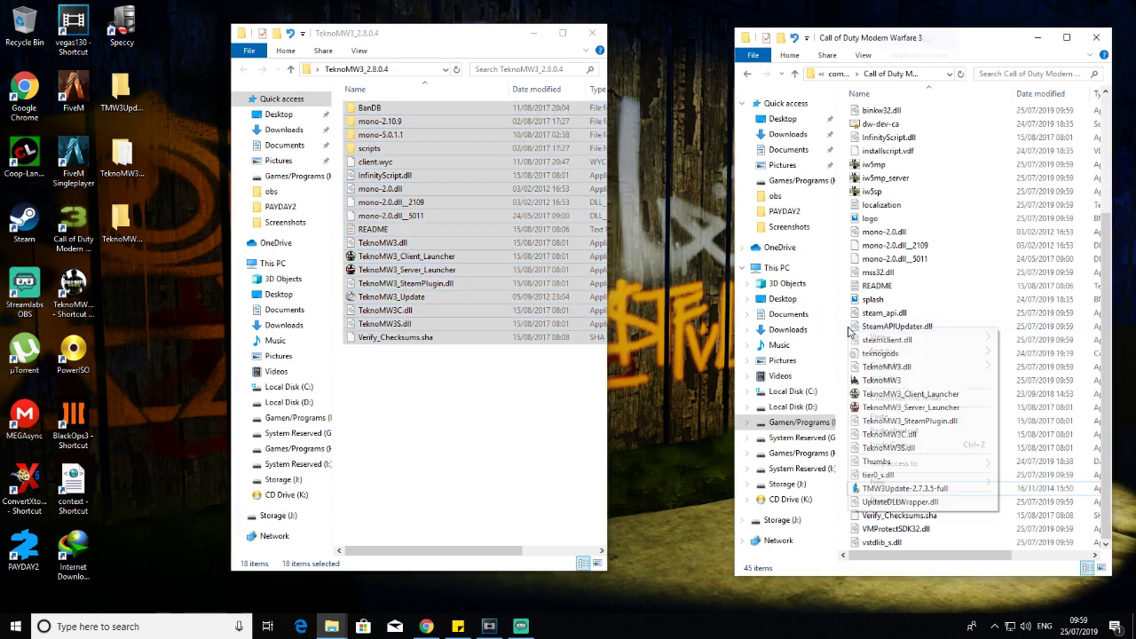
left_click(917, 418)
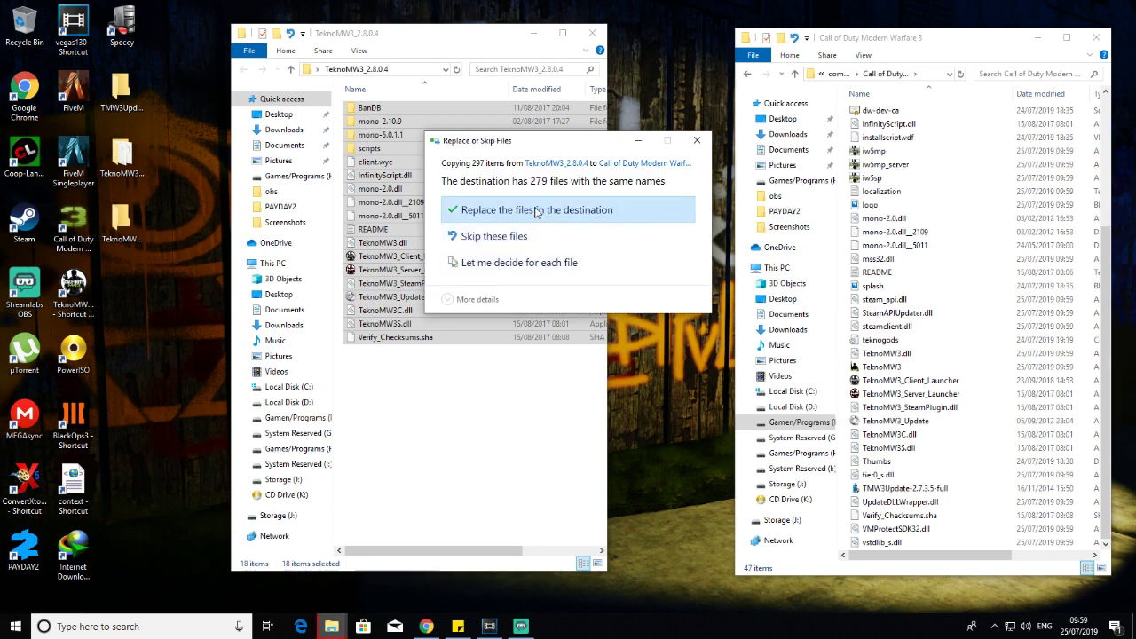
left_click(524, 210)
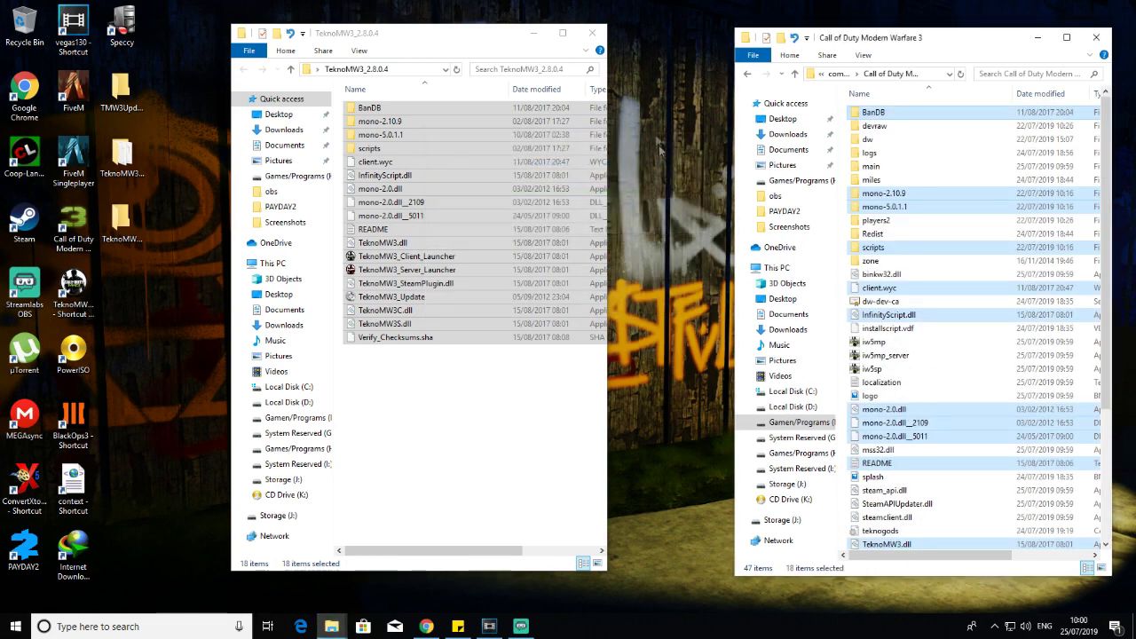
left_click(591, 33)
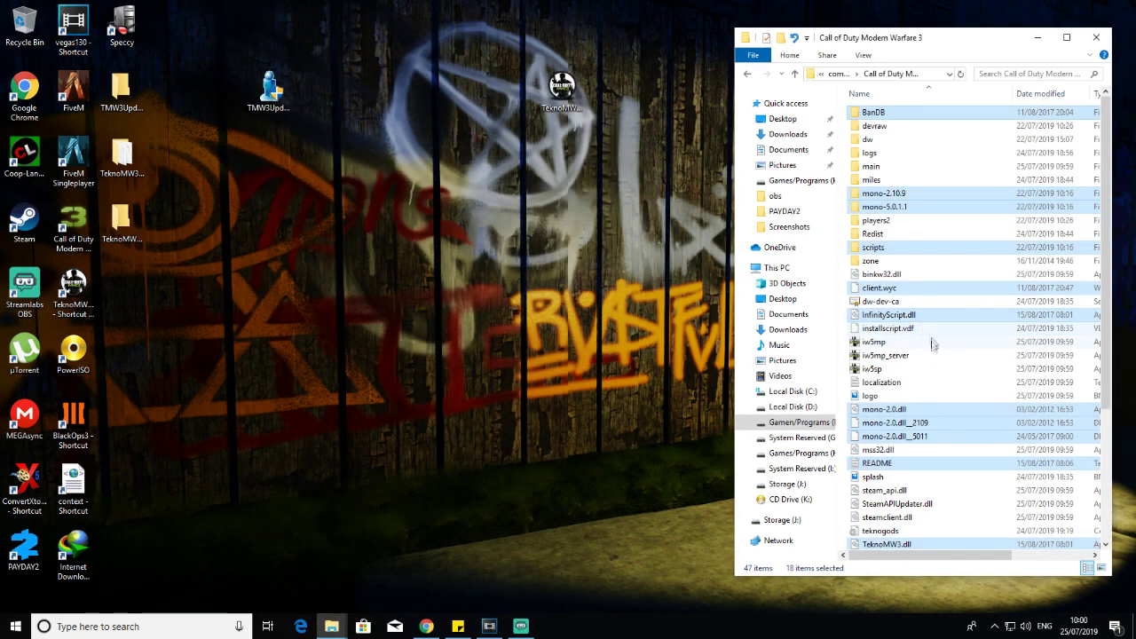
left_click(1097, 37)
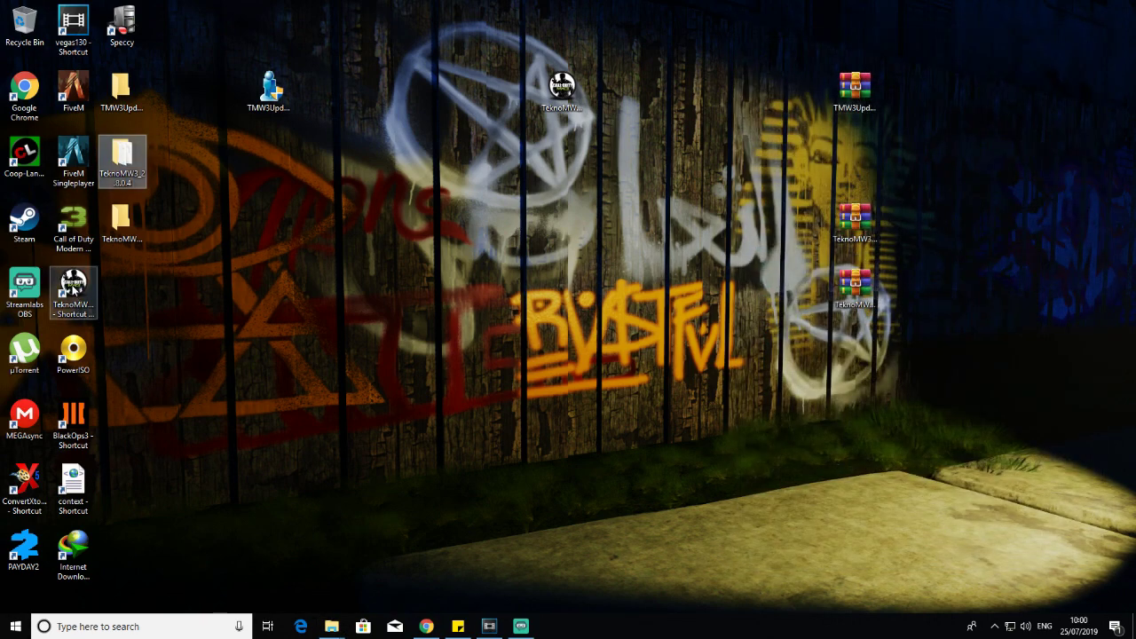
Start the multiplayer game from the TeknoMW3 desktop shortcut and check the Dedicated Server options for the server browser and remote console
double_click(73, 288)
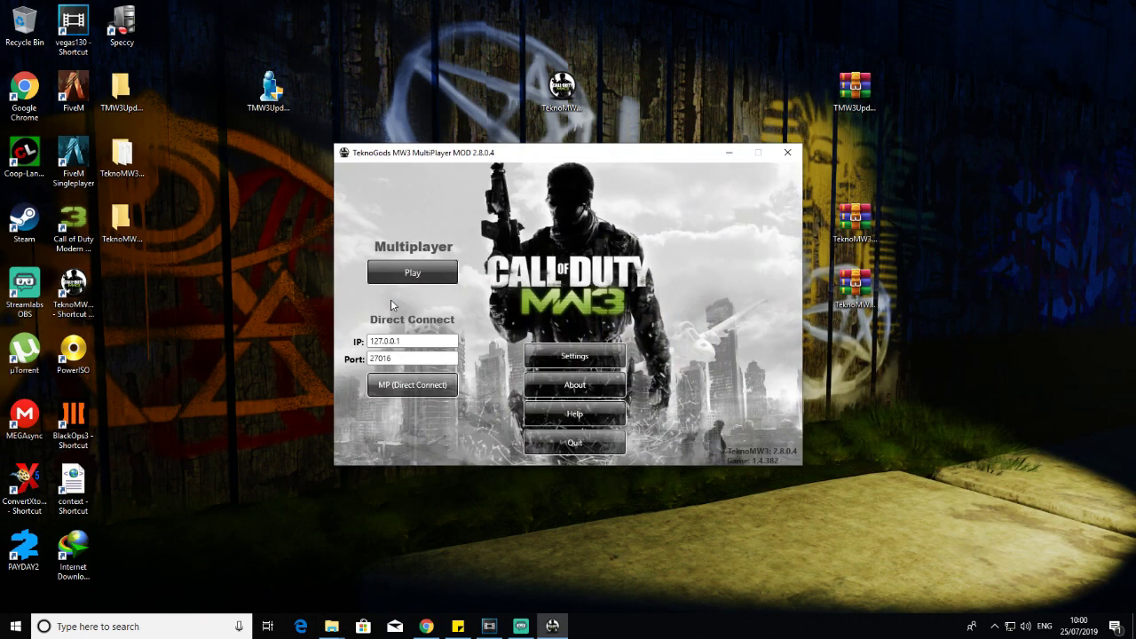
left_click(412, 385)
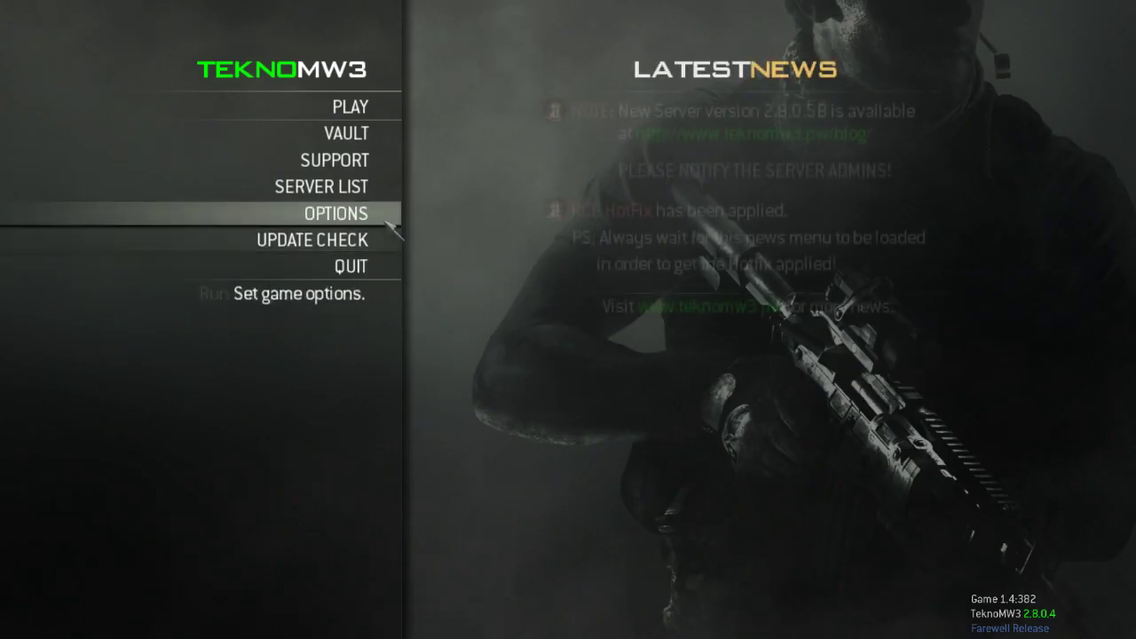
left_click(342, 214)
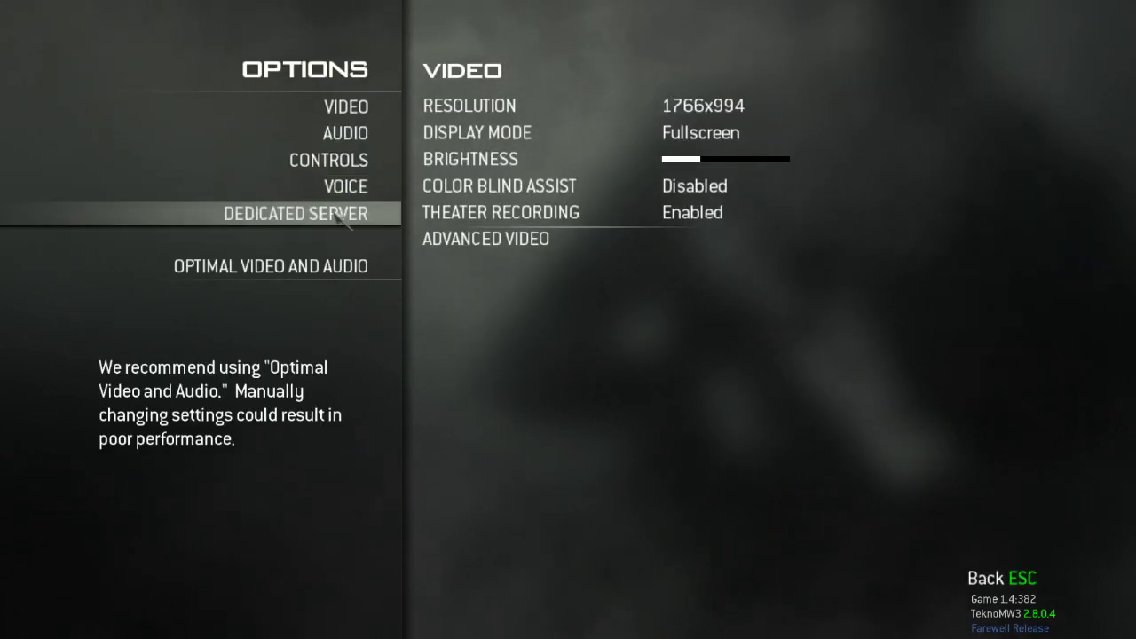
left_click(341, 218)
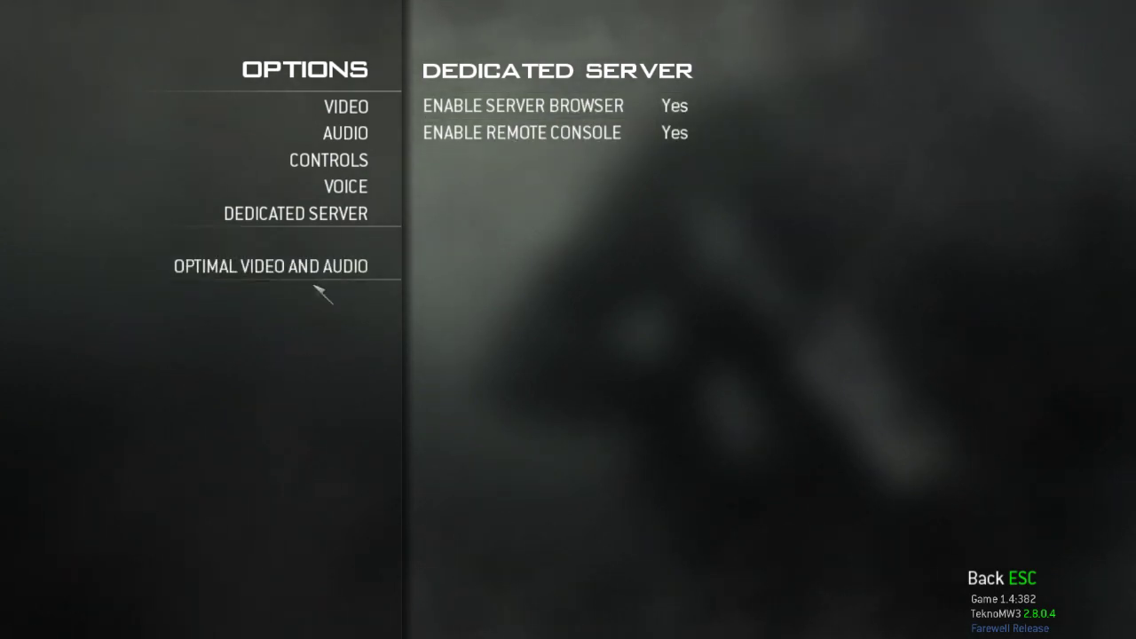
key("Escape")
Open the server list, browse the internet and favorite servers, and join Aspire iSnipe Server from the favorites
left_click(322, 187)
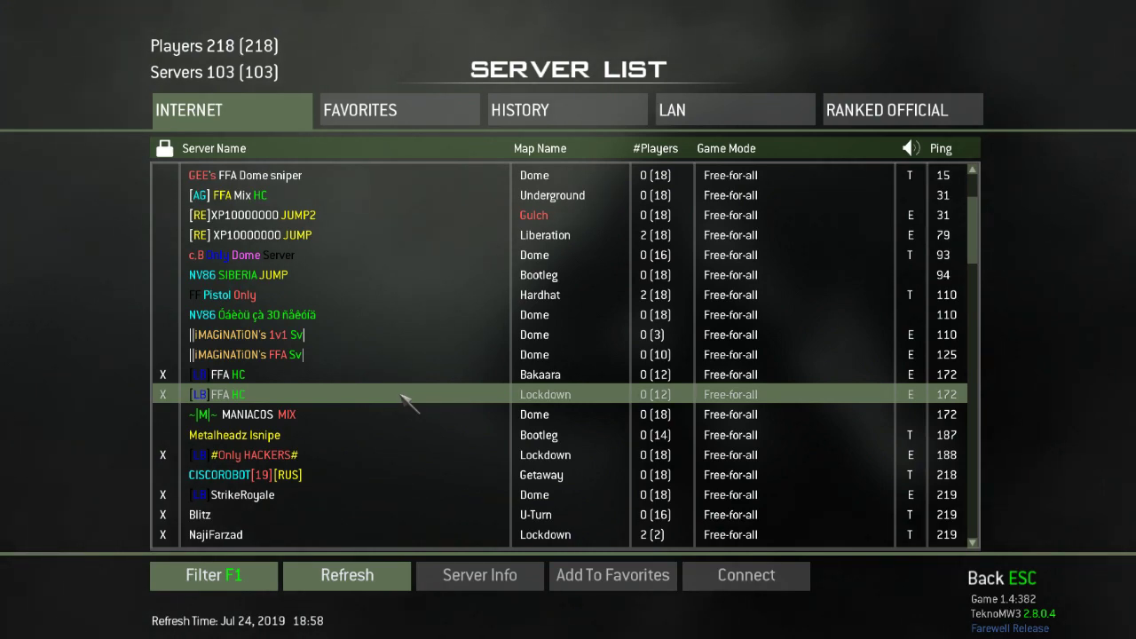
scroll(407, 399, "up", 5)
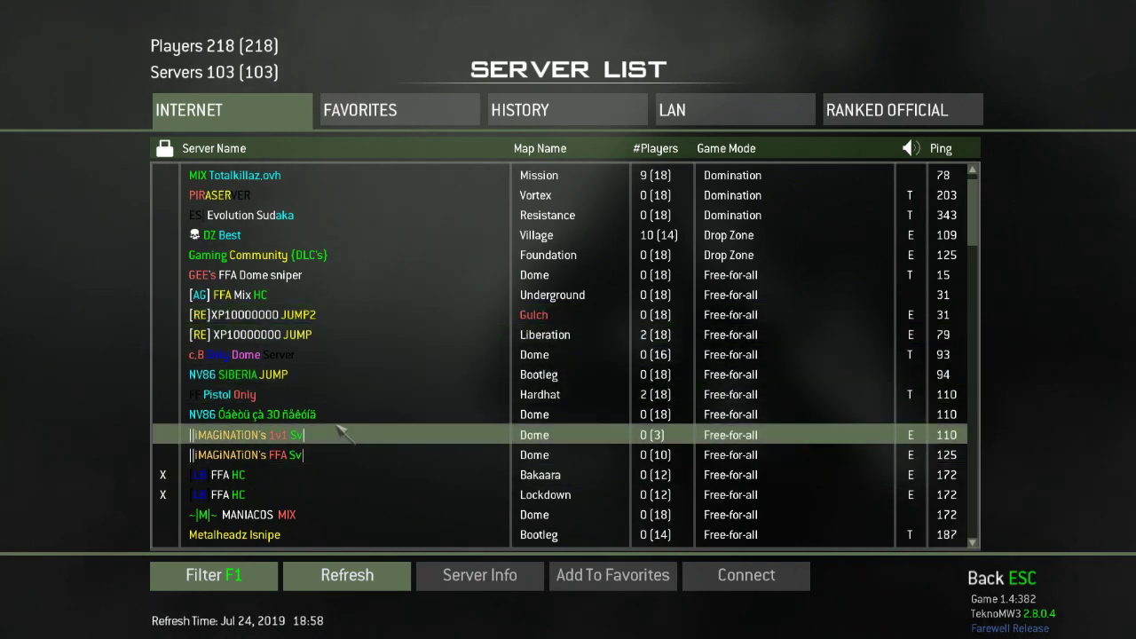
left_click(452, 114)
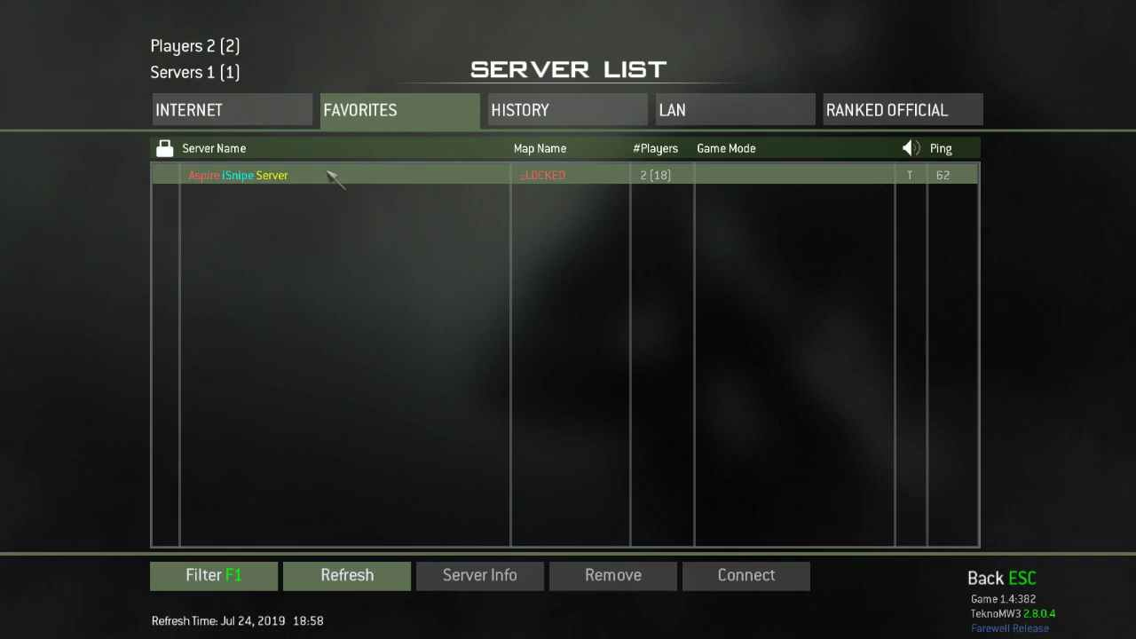
left_click(254, 110)
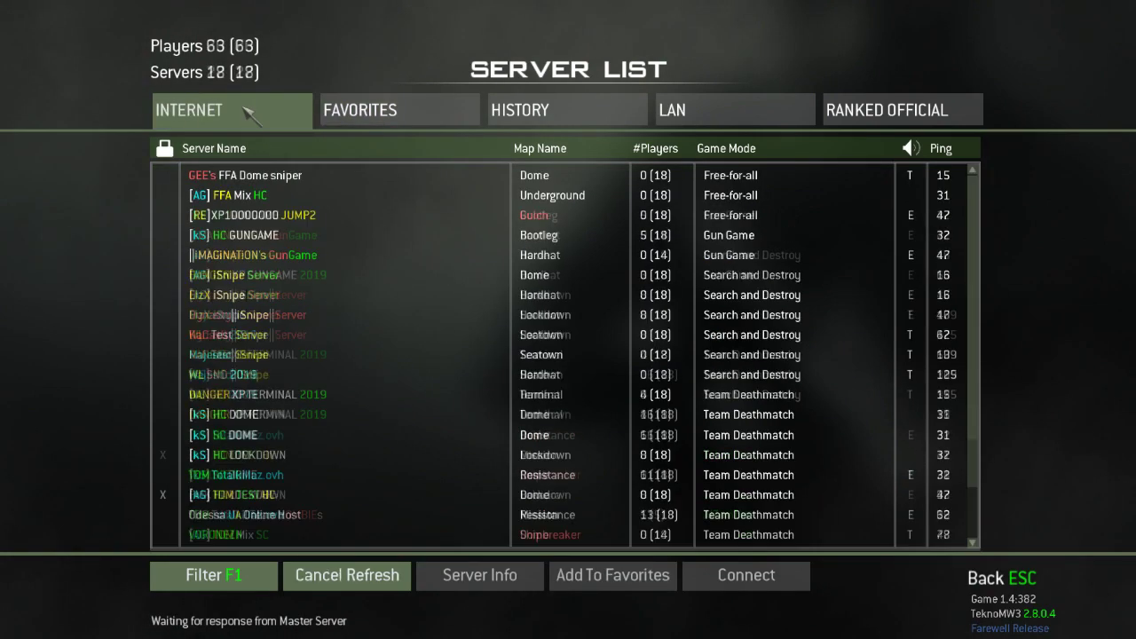
left_click(403, 113)
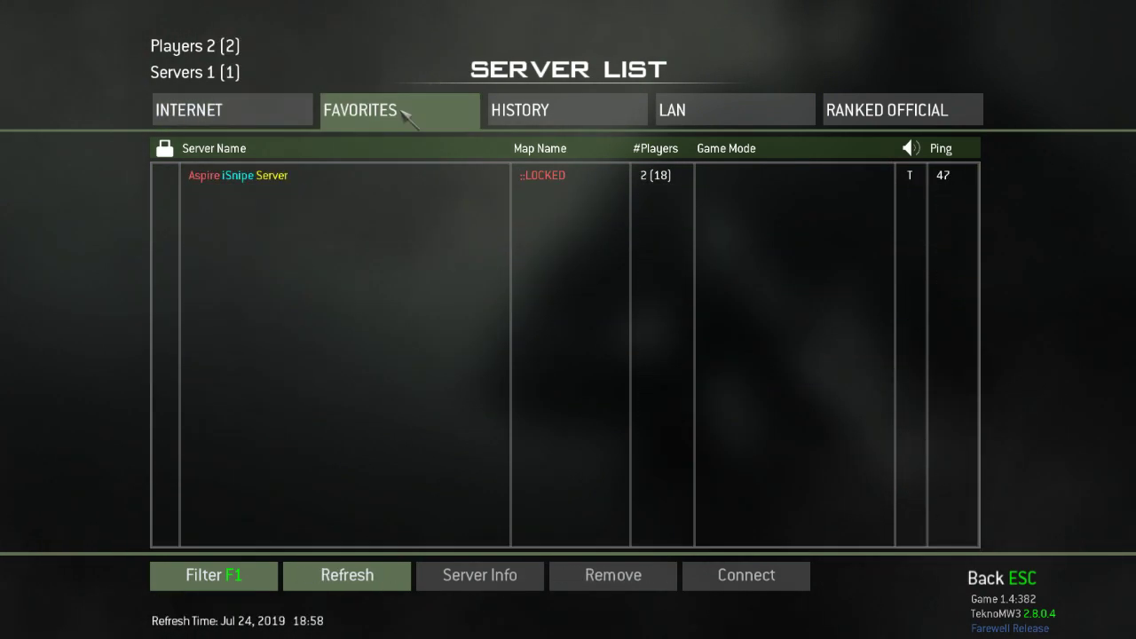
double_click(331, 178)
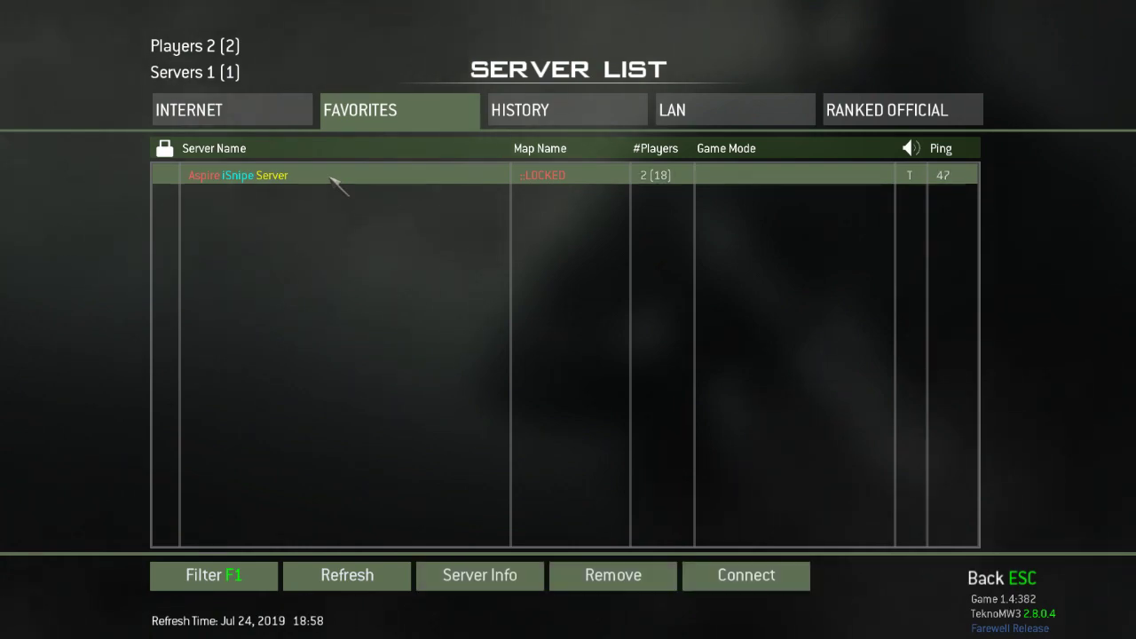